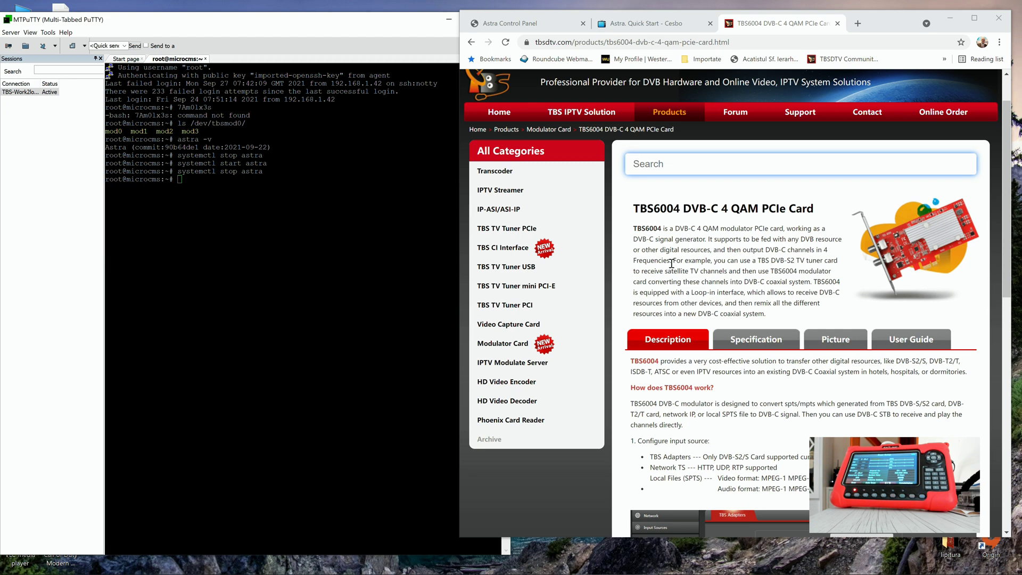
scroll(692, 343, down, 2)
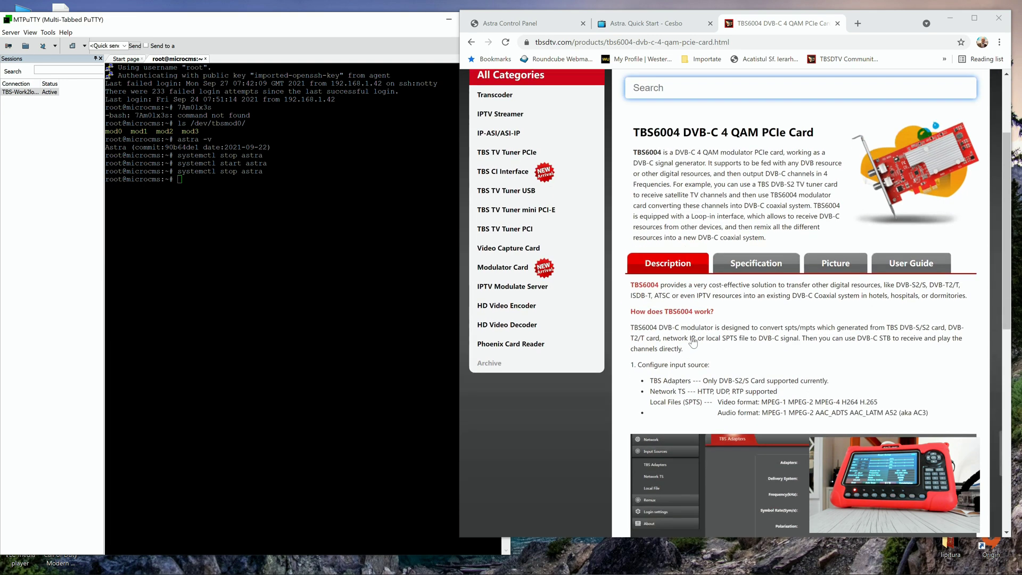
scroll(738, 296, up, 1)
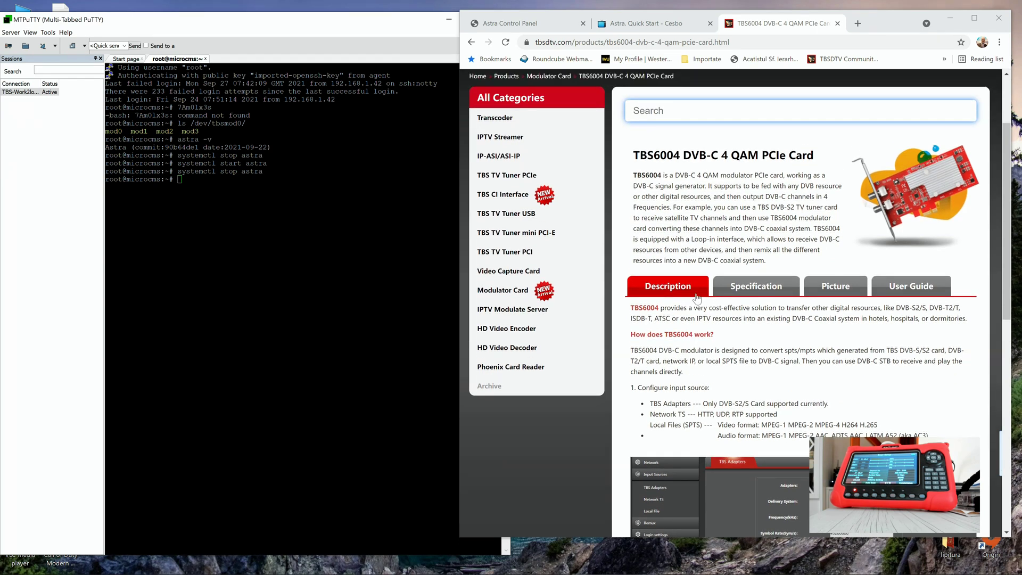
scroll(679, 362, down, 4)
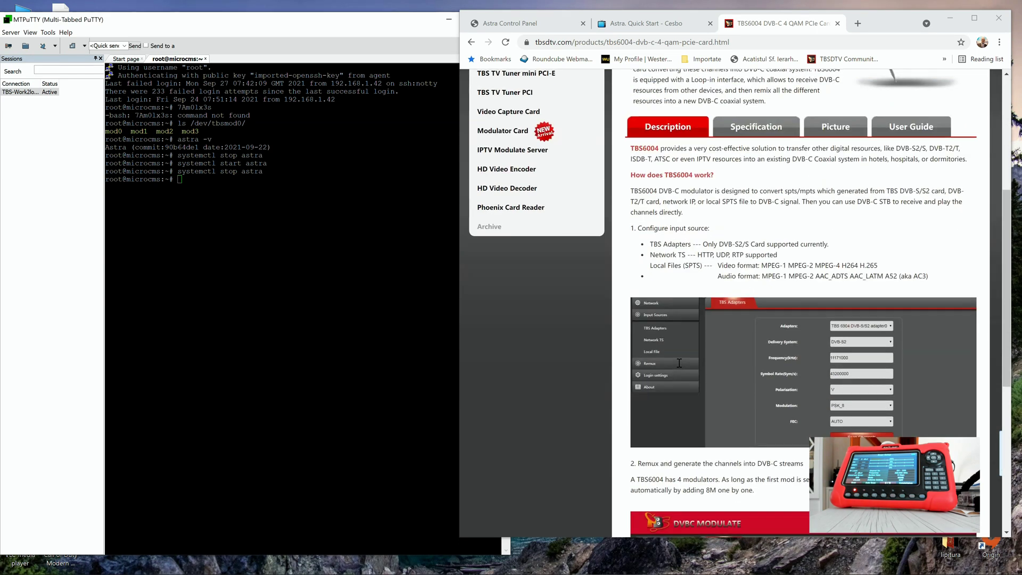
scroll(679, 362, up, 3)
scroll(679, 362, up, 1)
scroll(679, 362, down, 5)
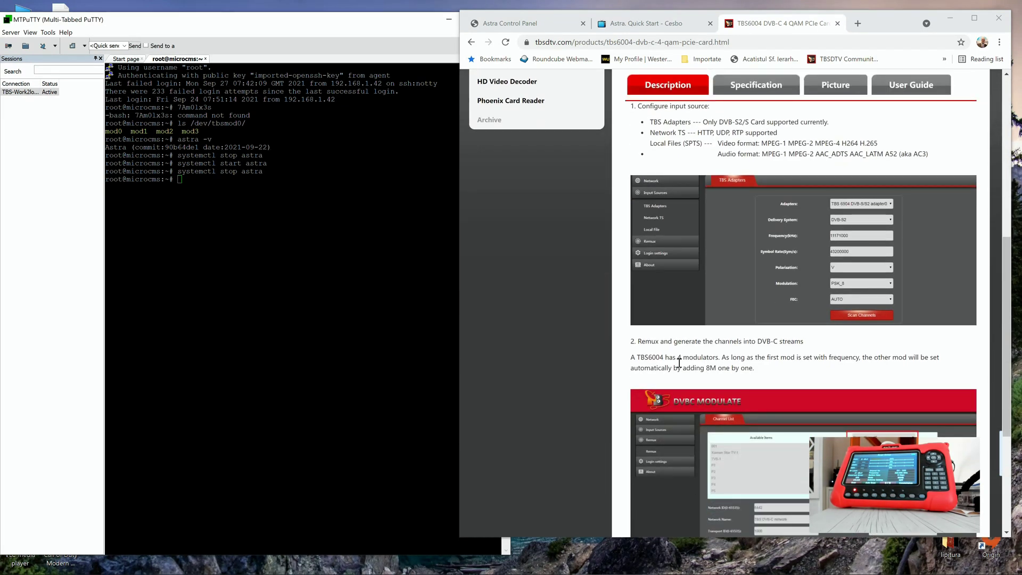
scroll(679, 362, up, 4)
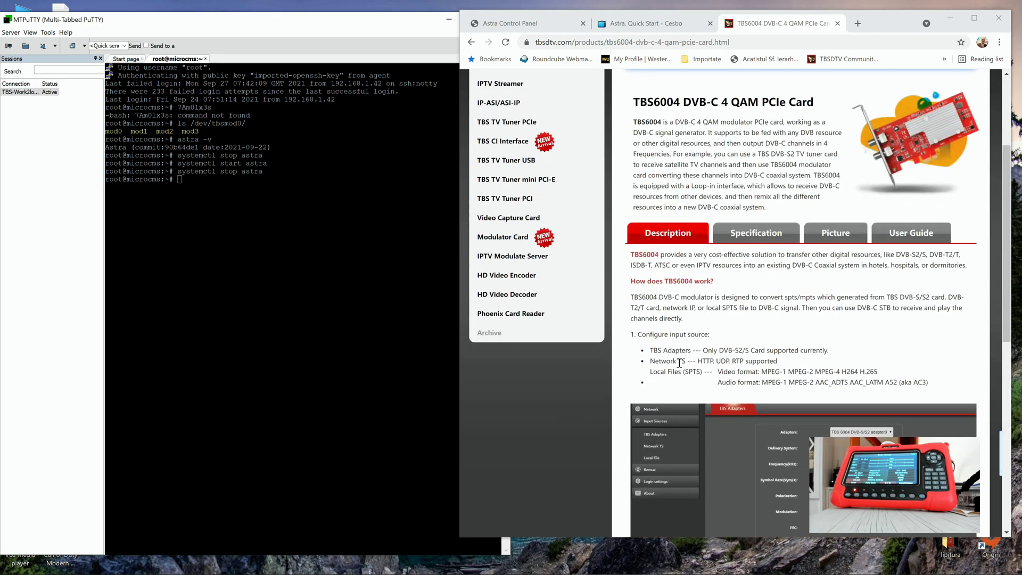
scroll(679, 362, down, 3)
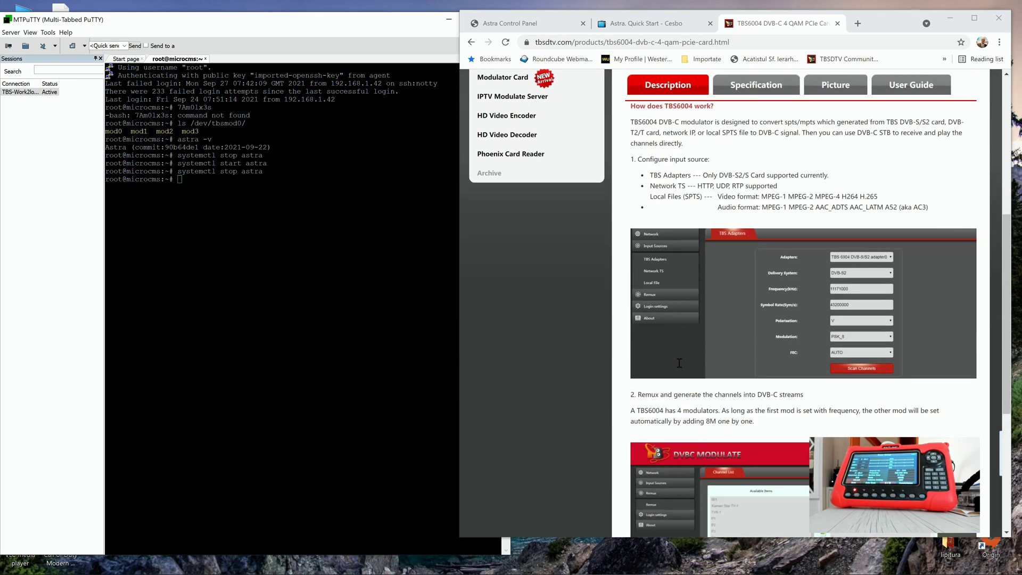
scroll(679, 362, up, 1)
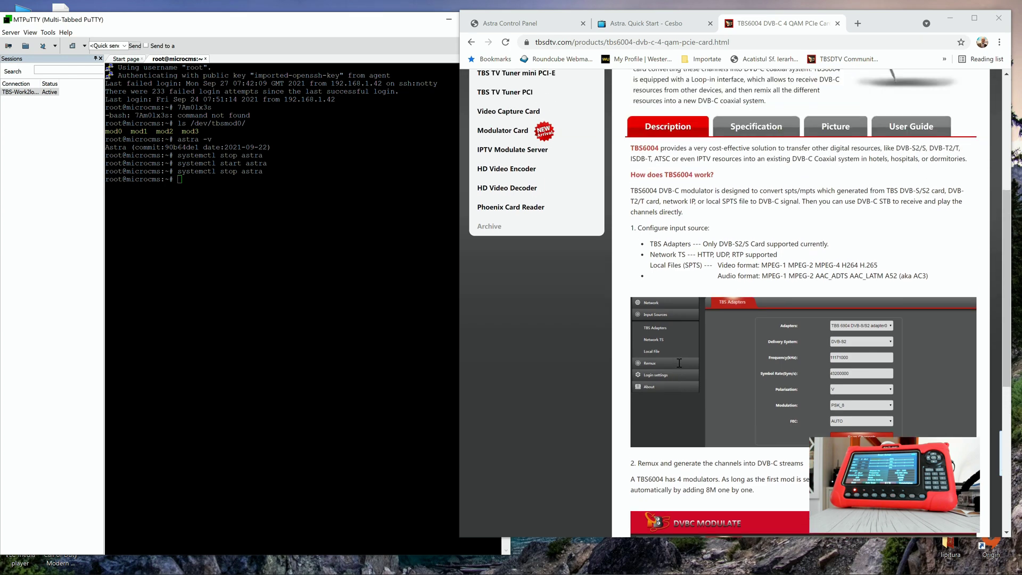
scroll(679, 362, up, 1)
scroll(679, 363, down, 5)
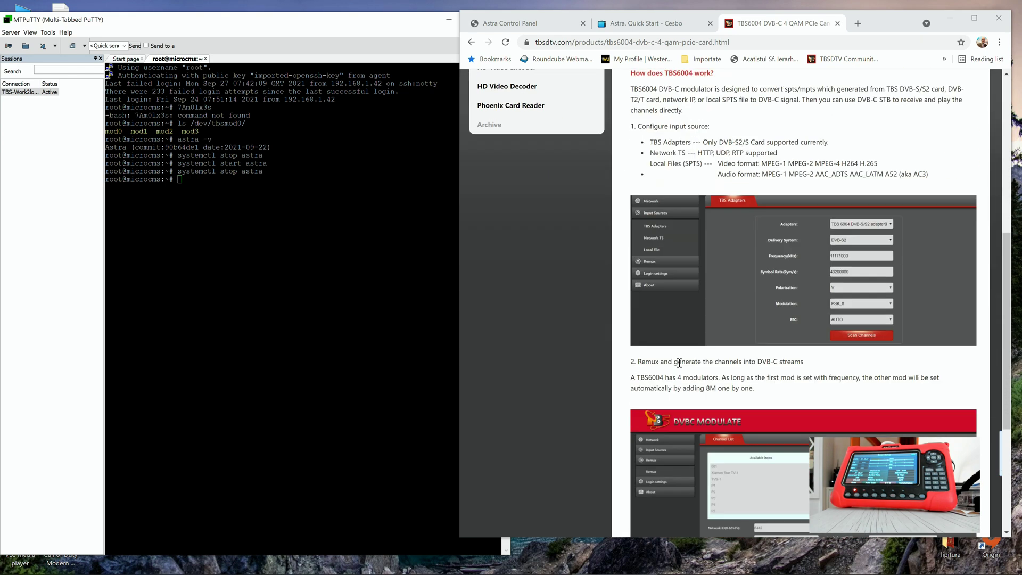
scroll(679, 362, up, 10)
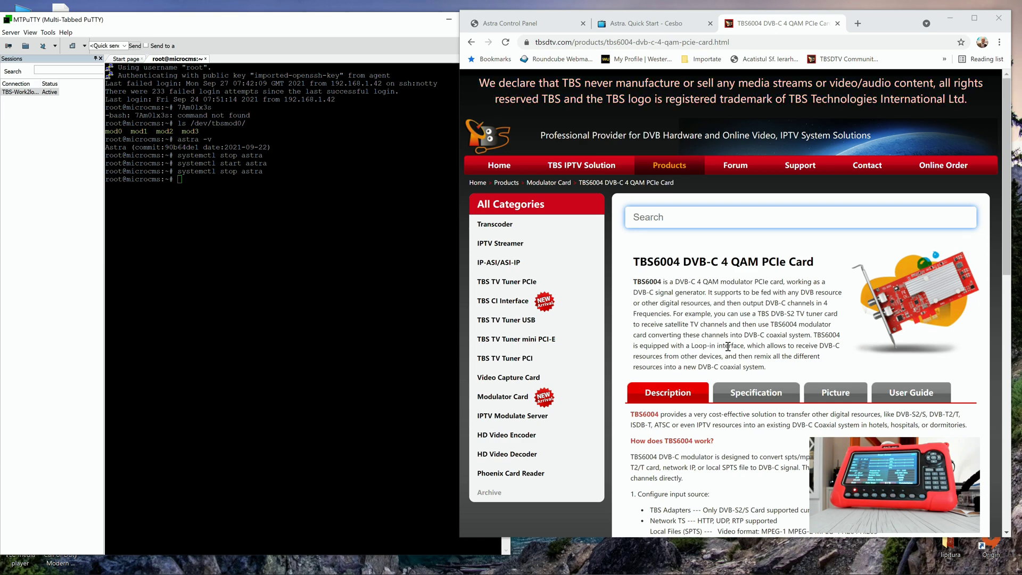
scroll(728, 346, down, 1)
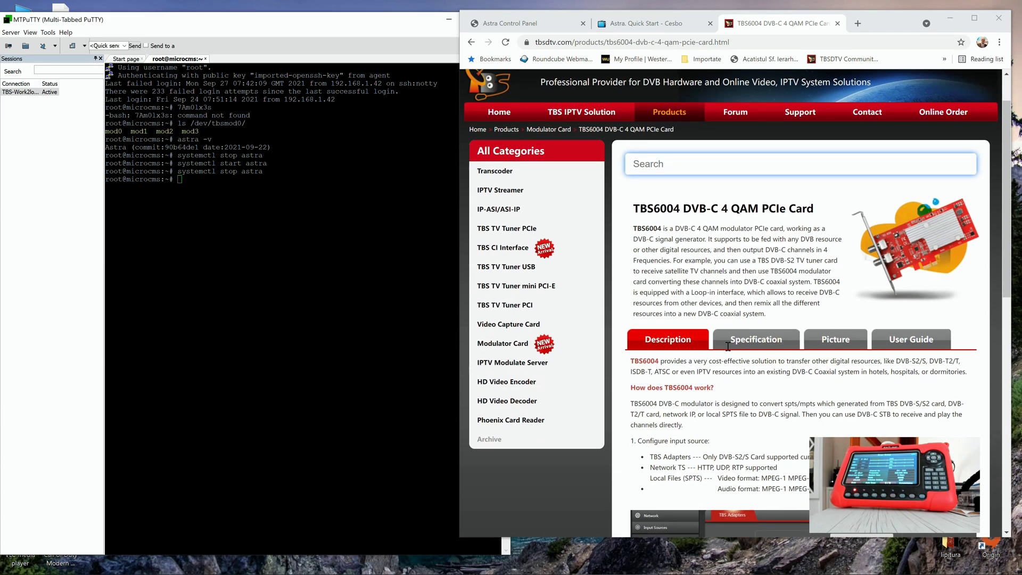
scroll(727, 347, up, 1)
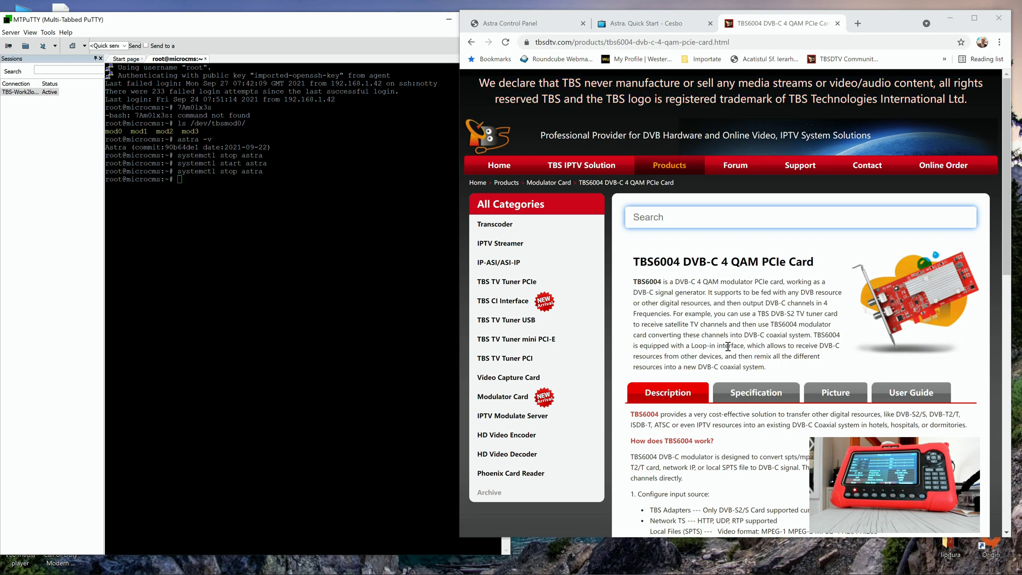
scroll(727, 346, down, 1)
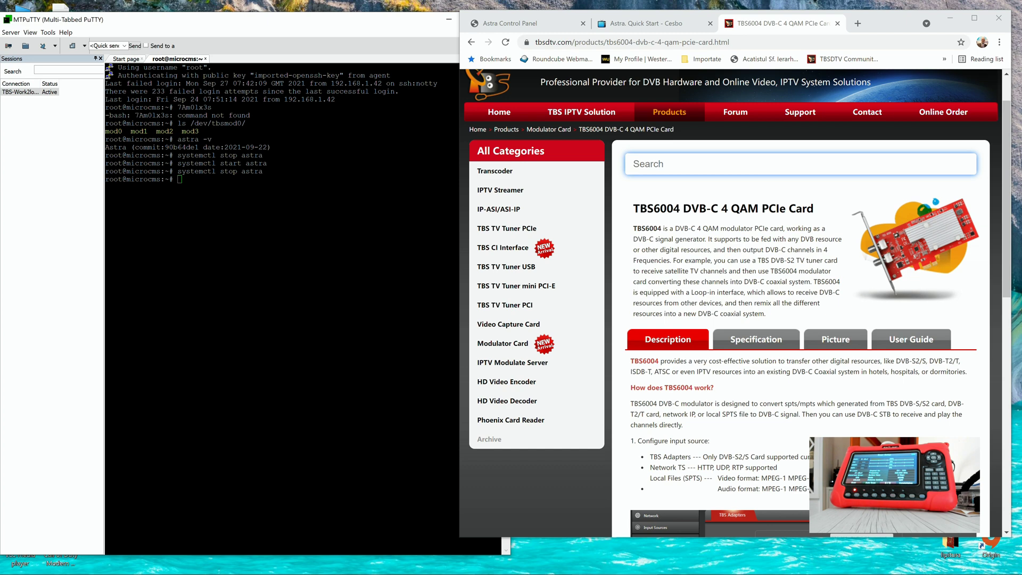
click(636, 24)
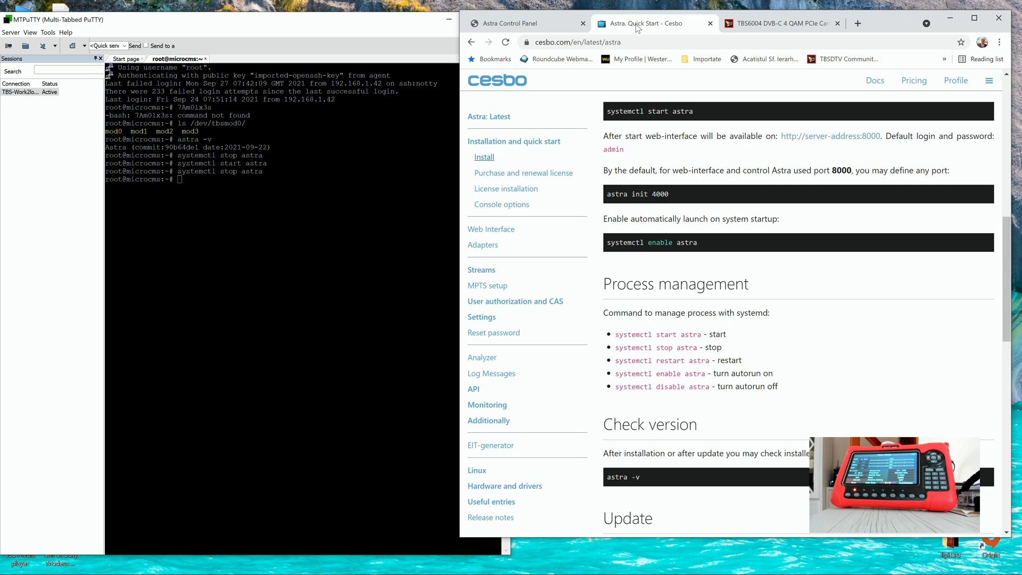
Step: Expand Hardware and drivers in the docs sidebar and open the Installing DVB card drivers guide
scroll(655, 219, up, 9)
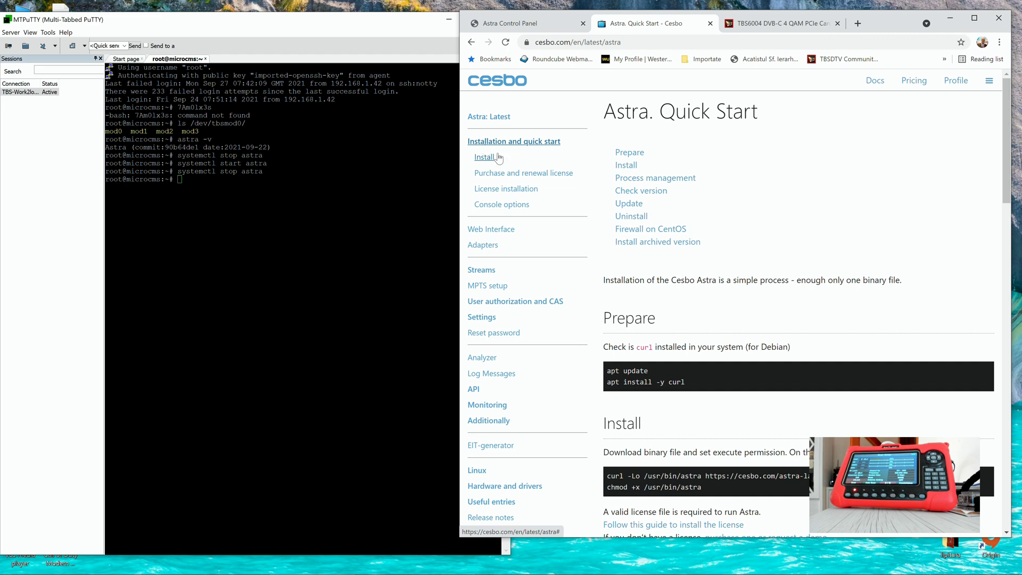
scroll(482, 271, down, 5)
scroll(512, 280, down, 2)
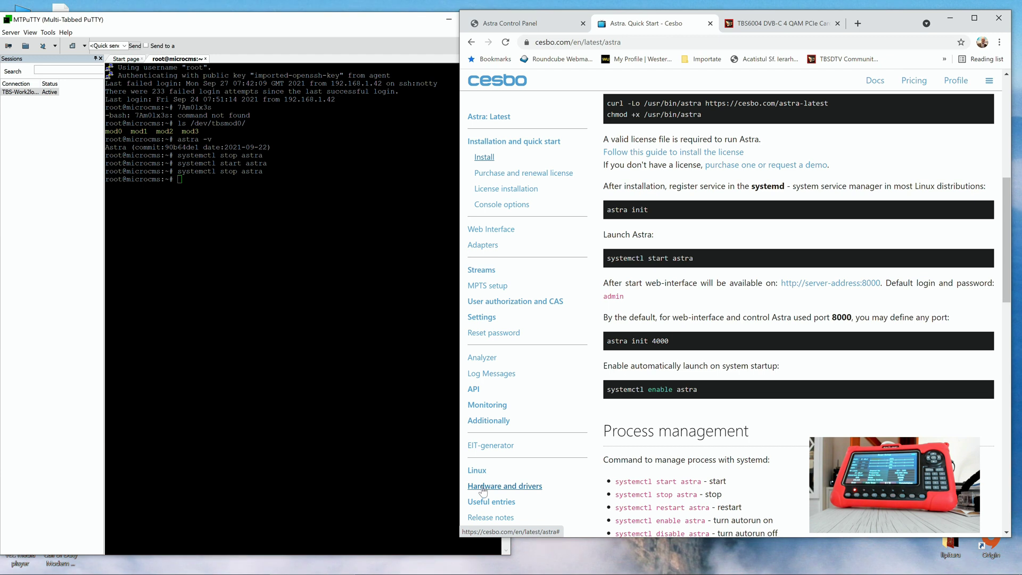
click(483, 488)
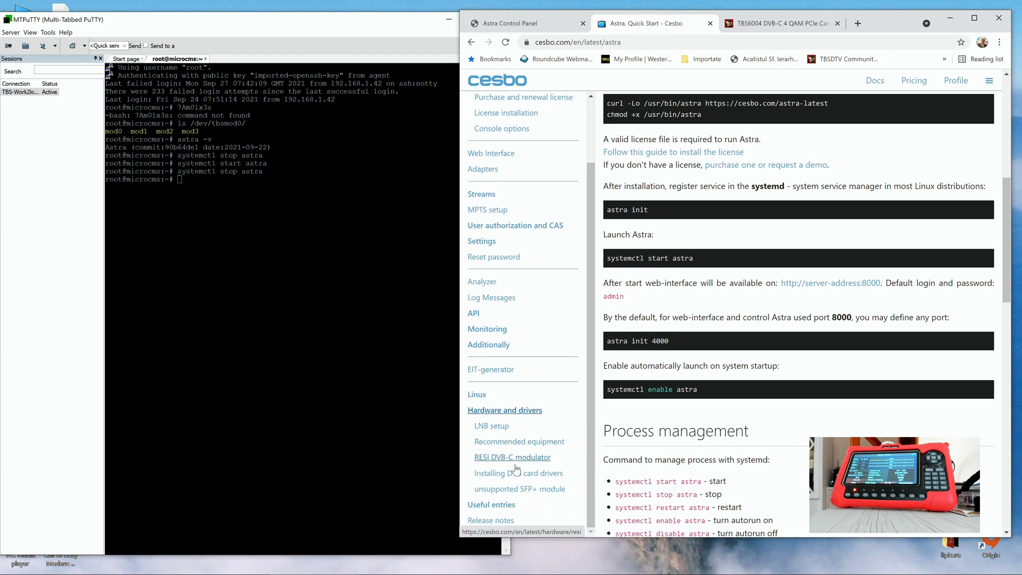
scroll(515, 470, down, 1)
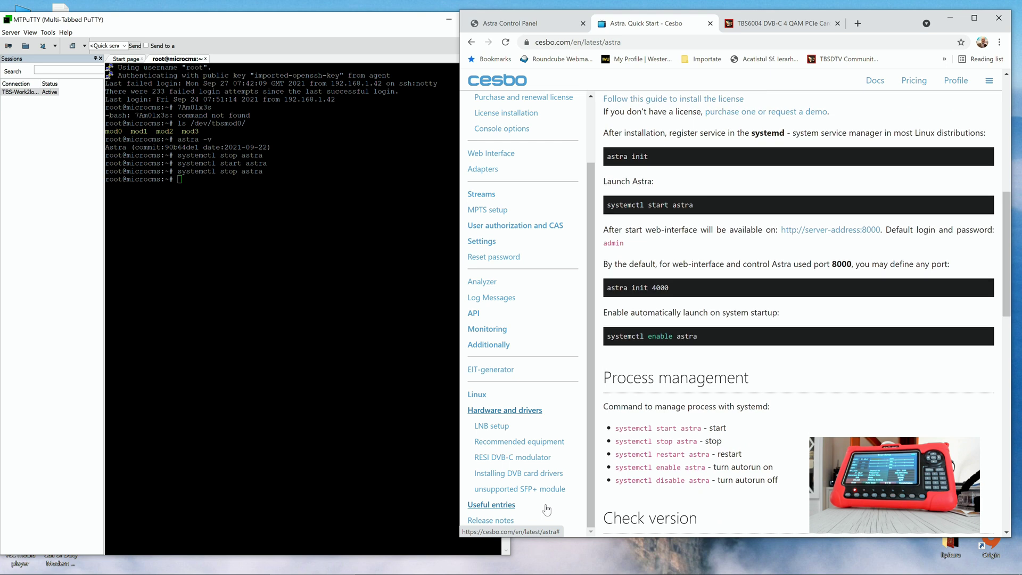
click(521, 474)
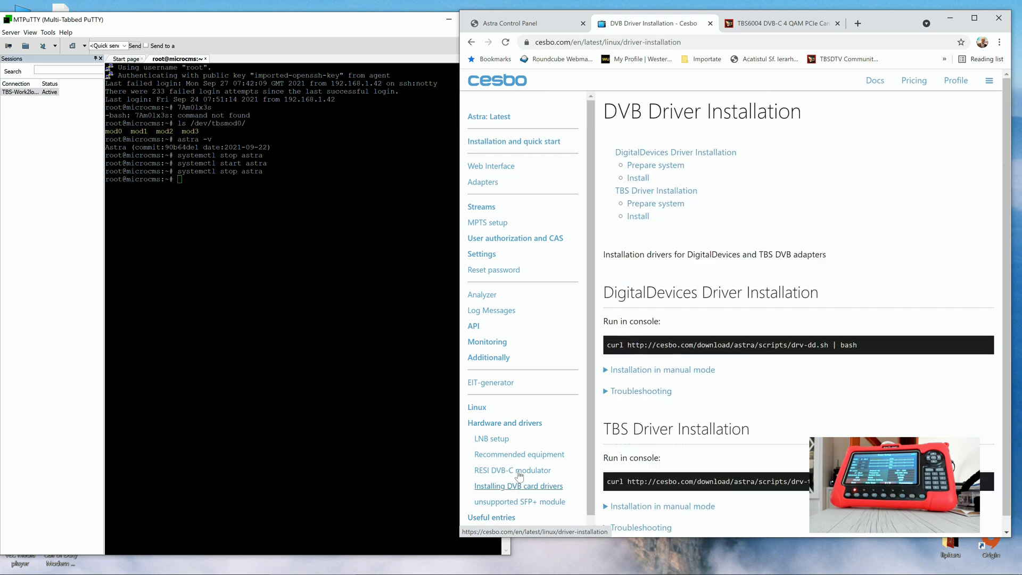
Step: Shift the browser window left and select the TBS curl driver install command
scroll(629, 420, down, 1)
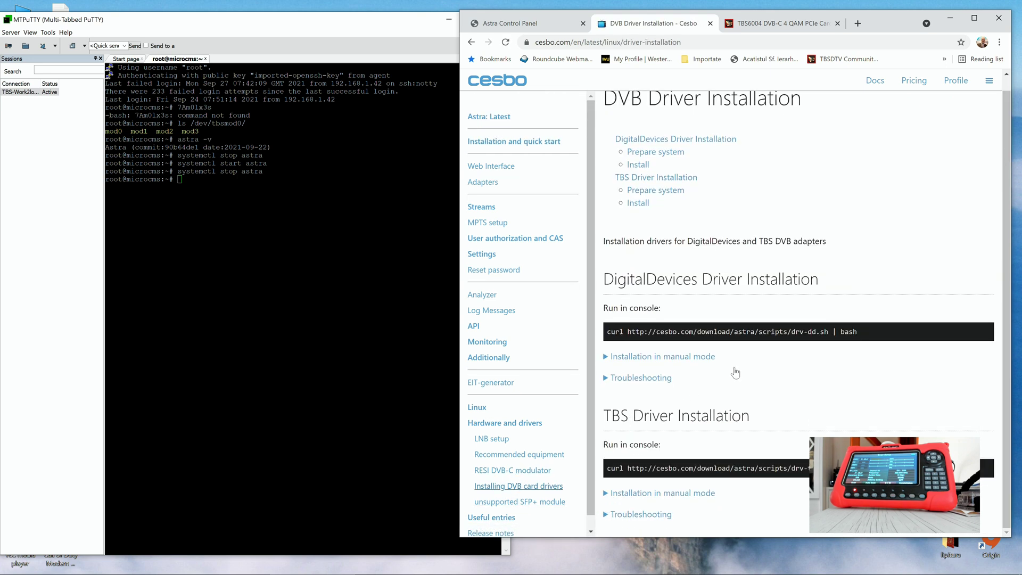
scroll(788, 346, up, 1)
scroll(789, 346, down, 1)
drag(882, 24, 752, 28)
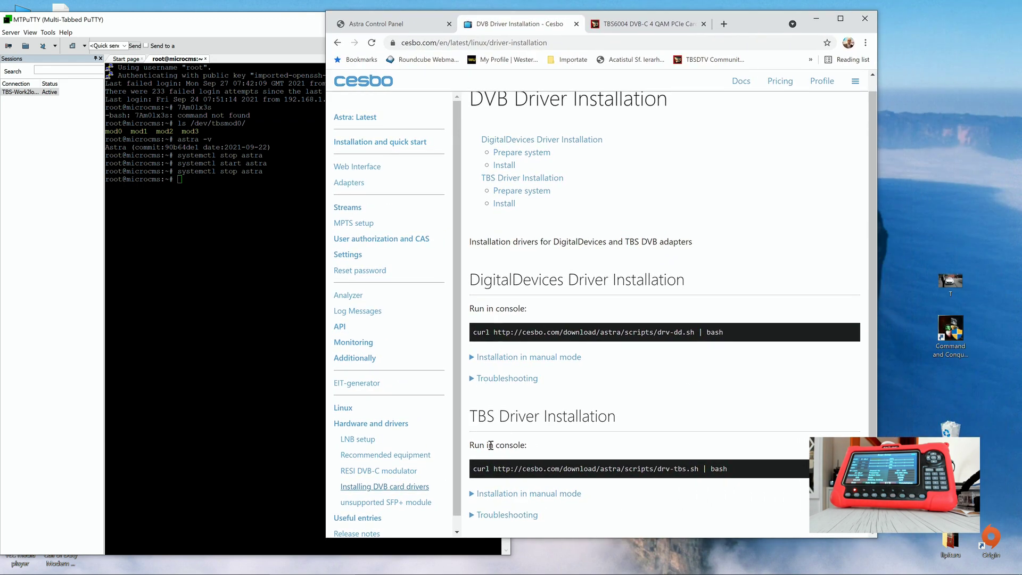
drag(470, 411, 610, 462)
click(539, 448)
Step: Expand the TBS manual installation steps and select the TBS driver install command
click(548, 495)
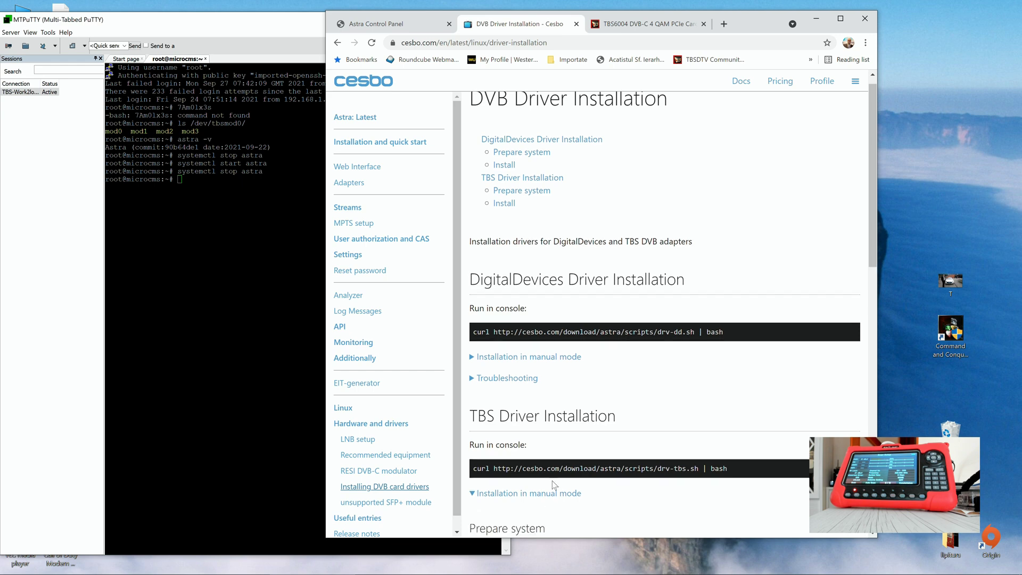
scroll(551, 487, down, 3)
scroll(542, 395, down, 6)
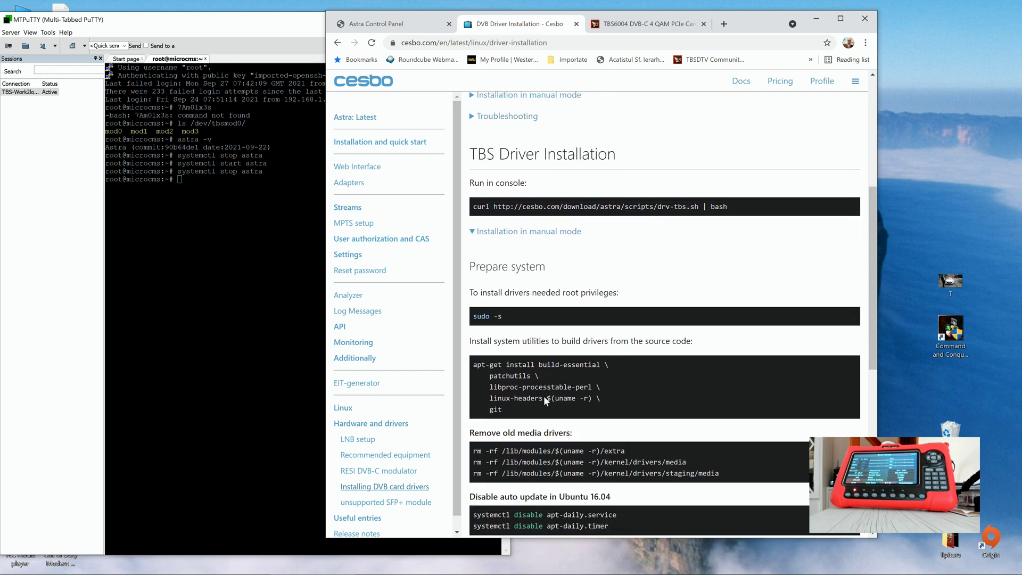
scroll(546, 400, up, 5)
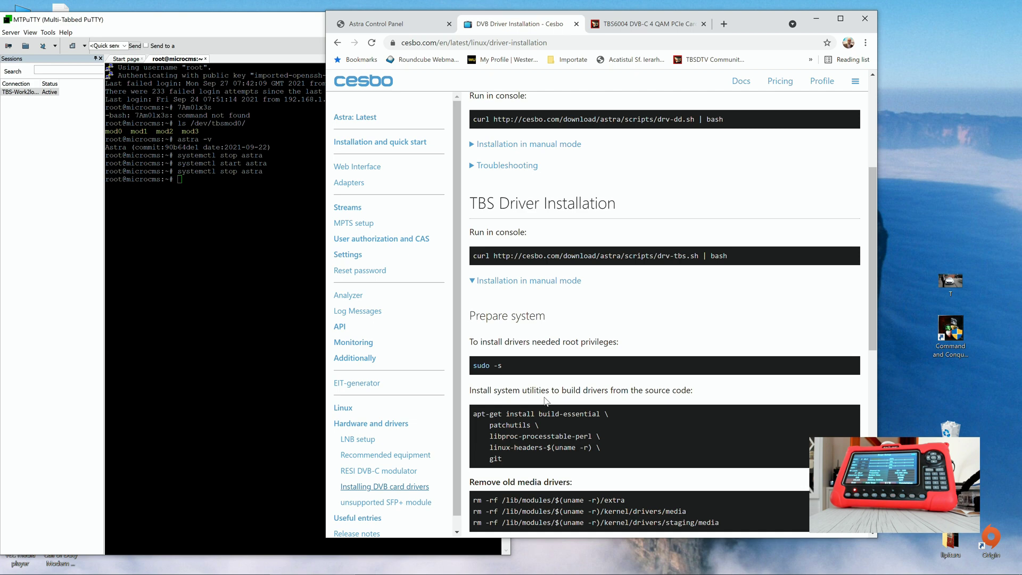
scroll(545, 401, down, 5)
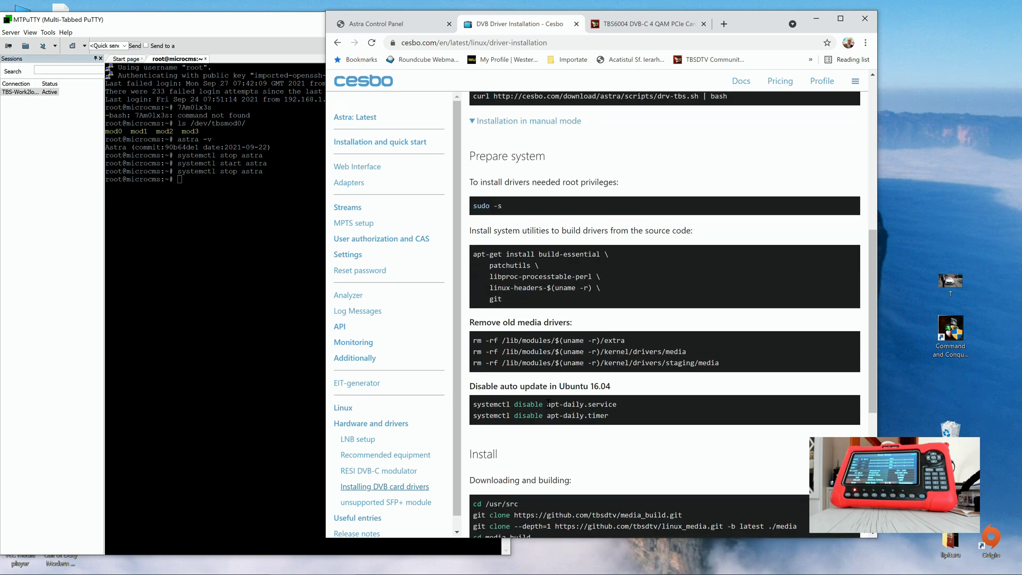
scroll(548, 403, down, 2)
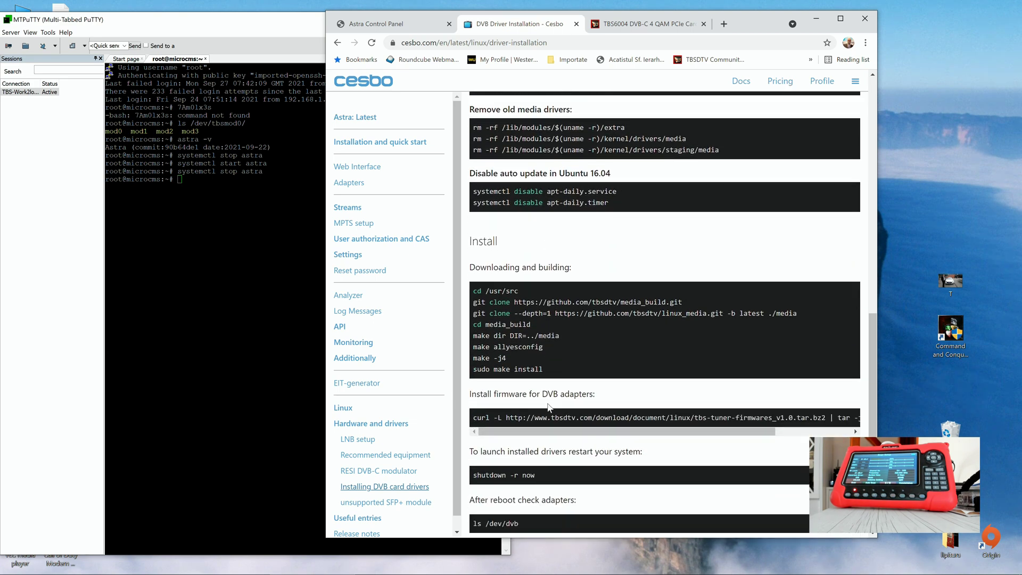
scroll(548, 406, up, 8)
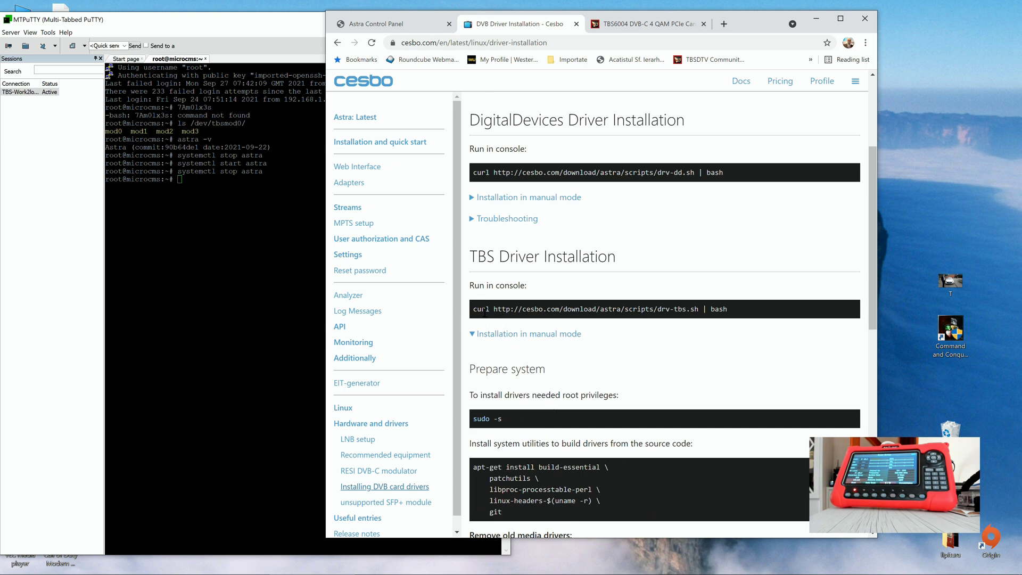
drag(737, 314, 472, 309)
scroll(590, 391, down, 4)
scroll(593, 392, up, 7)
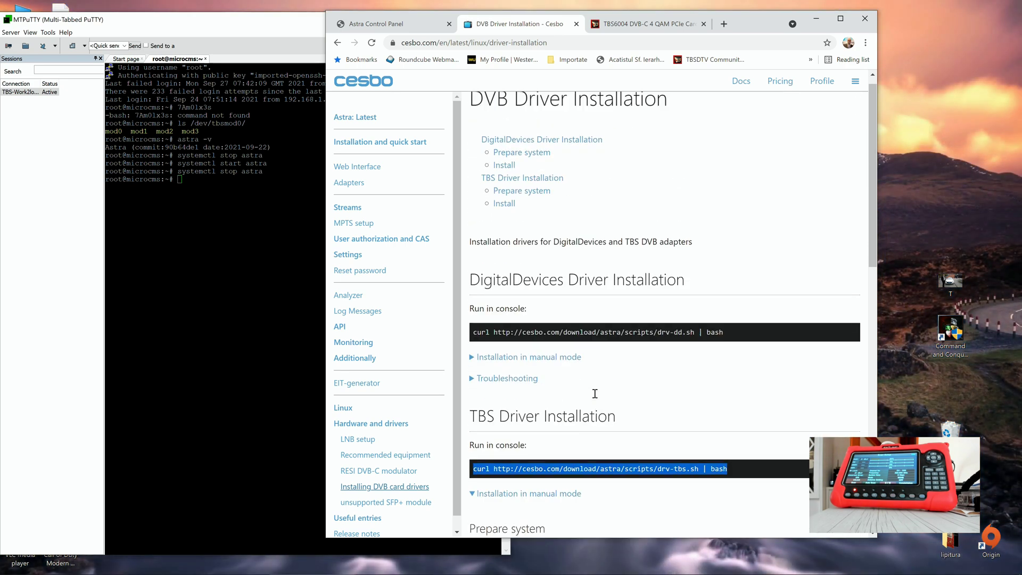
Step: Rerun 'ls /dev/tbsmod0/' in MTPuTTY to confirm modulator devices mod0 through mod3
key(alt+Tab)
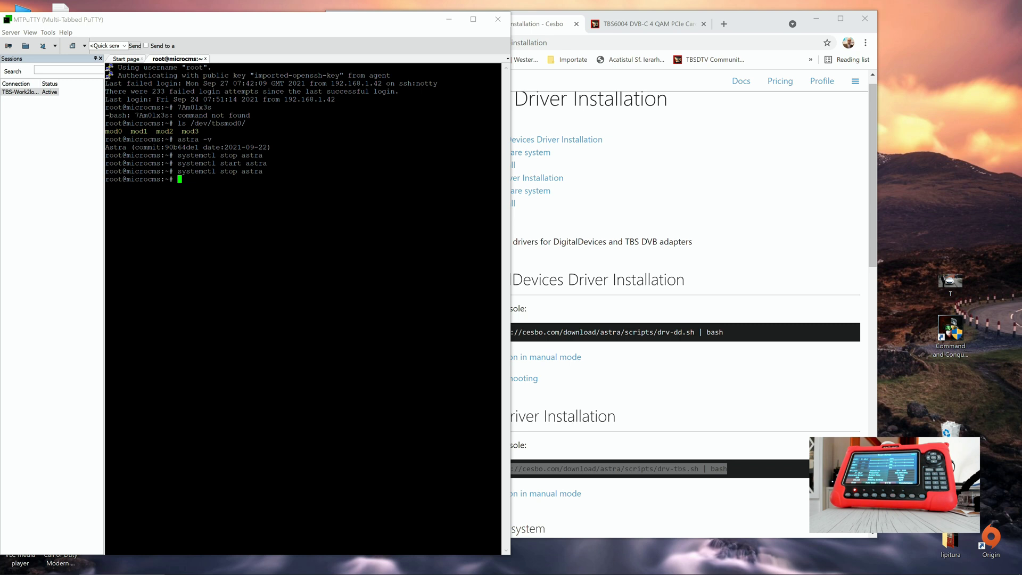
drag(179, 123, 246, 123)
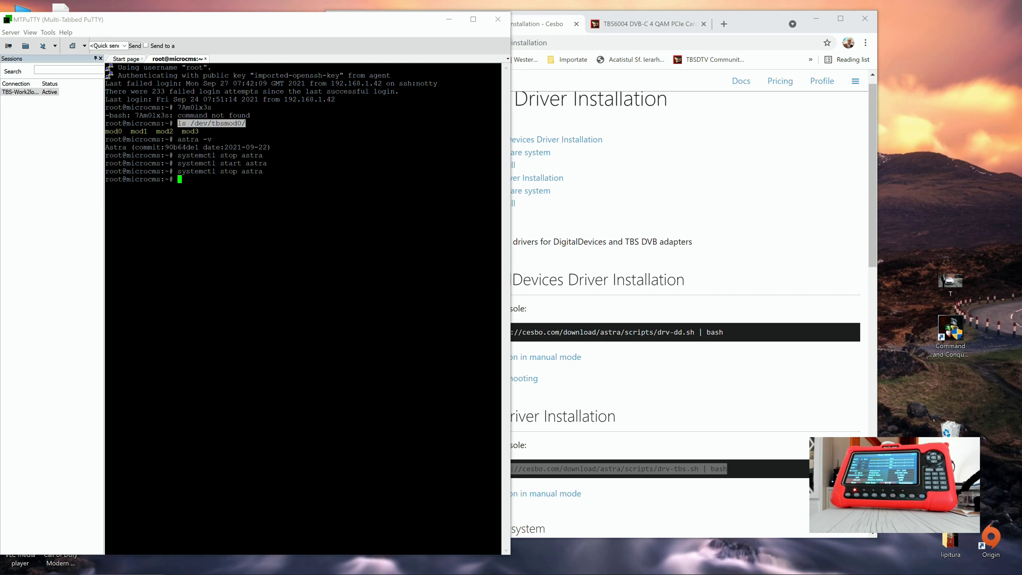
text(ls /dev/tbsmod0/)
key(Return)
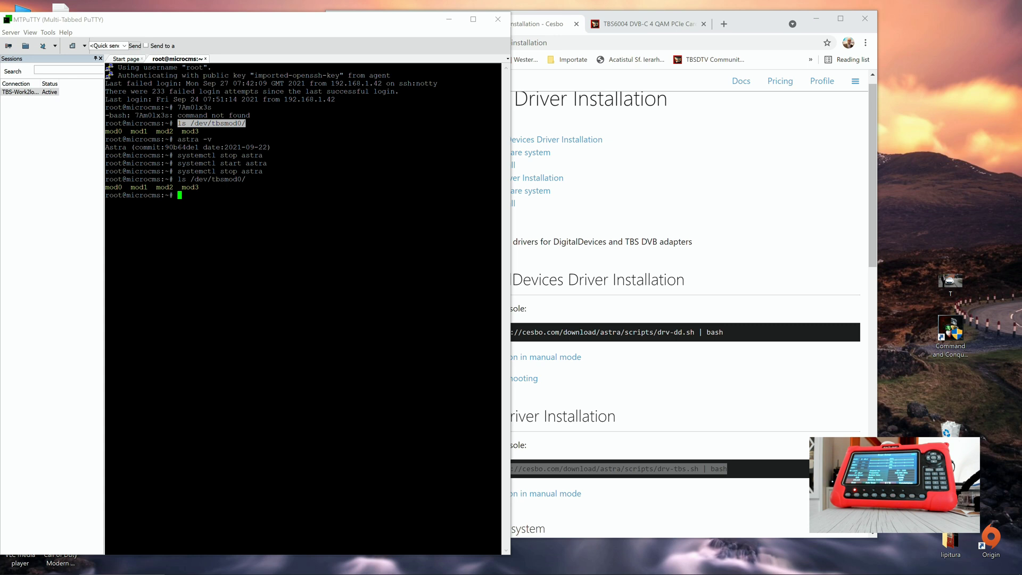
click(628, 215)
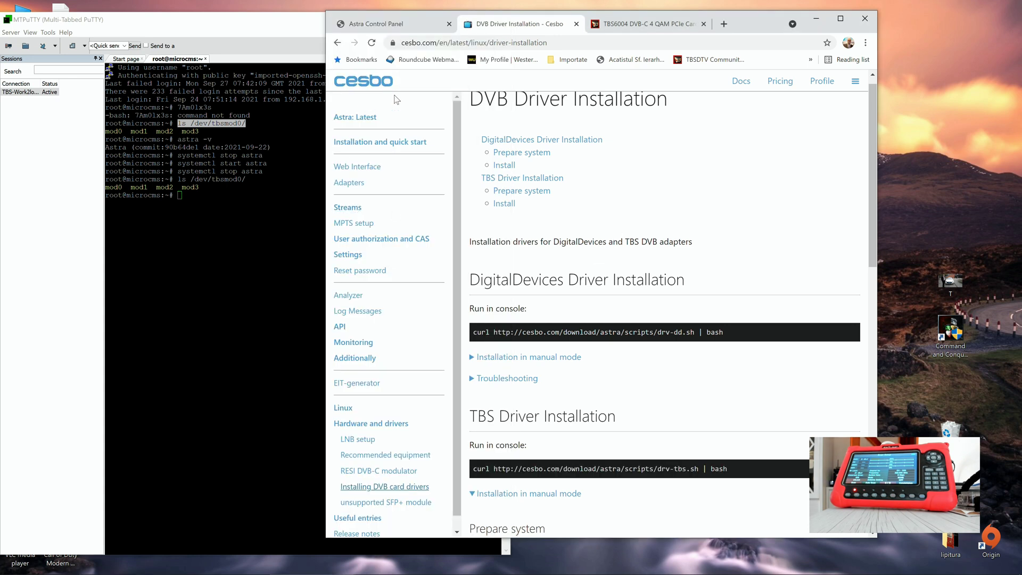
Step: Read the Installation and quick start page through Install, Process management, Update and Uninstall
click(378, 142)
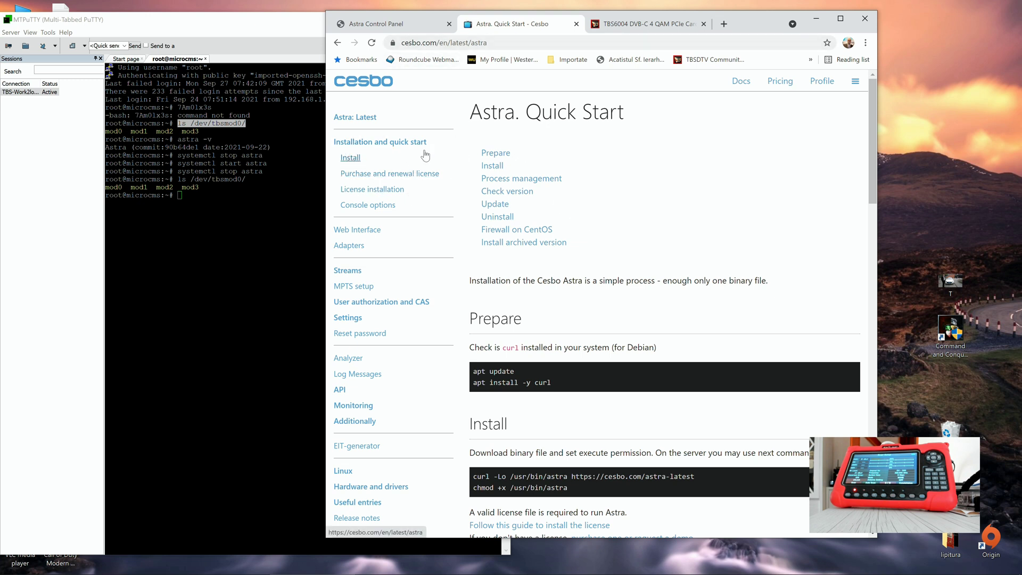
scroll(564, 288, down, 3)
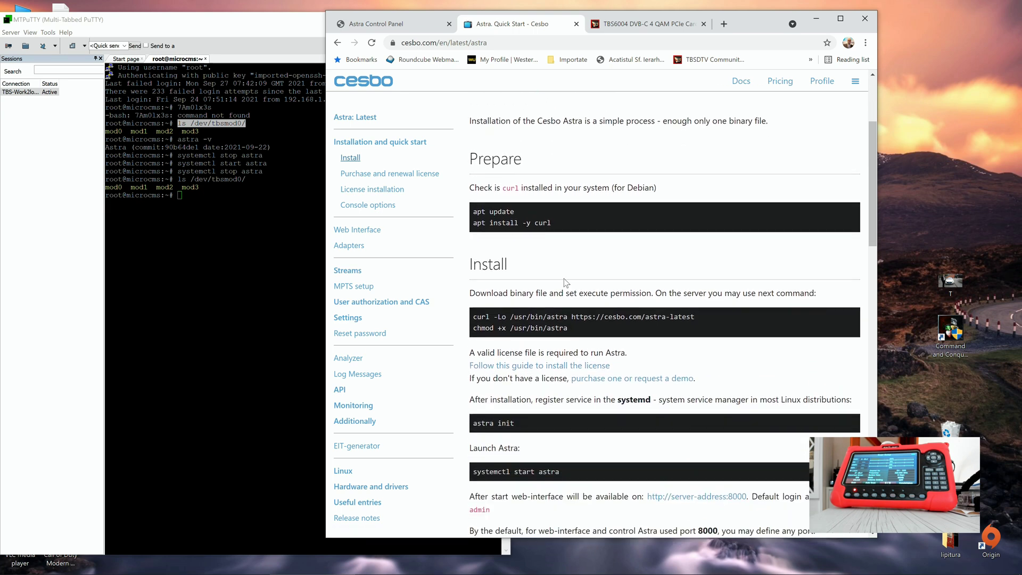
scroll(563, 279, down, 6)
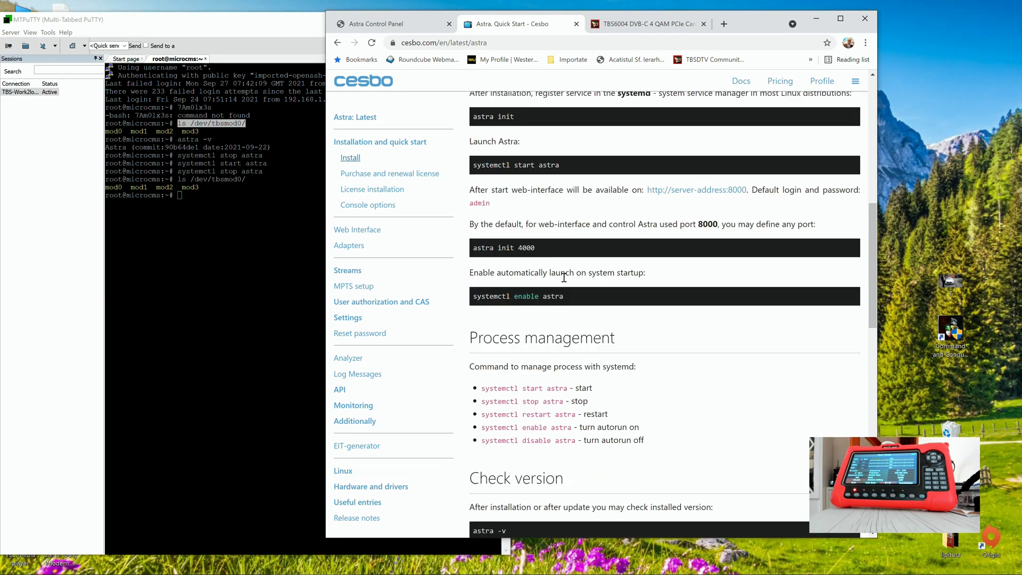
scroll(563, 277, up, 2)
scroll(563, 276, down, 2)
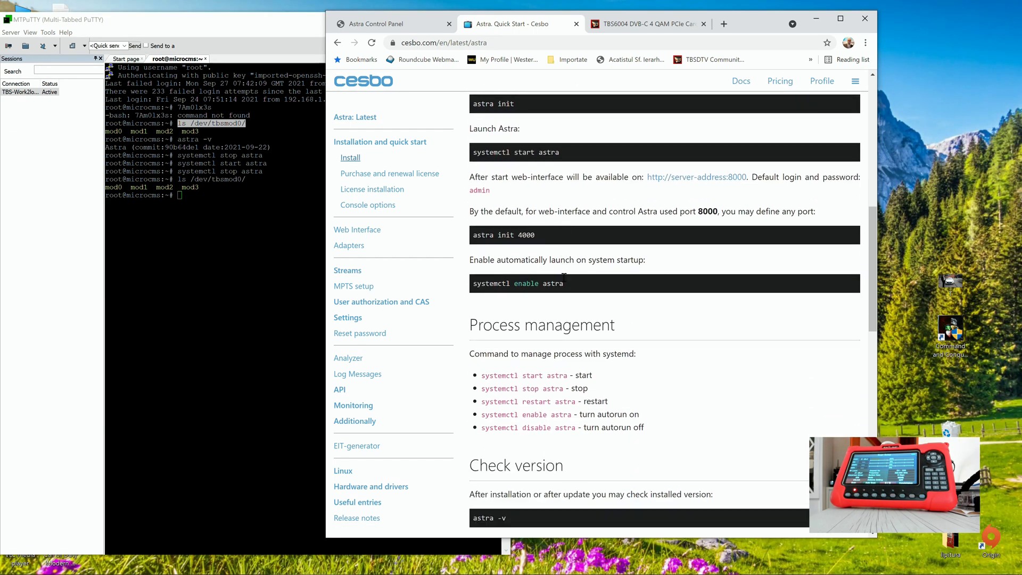
scroll(564, 276, down, 6)
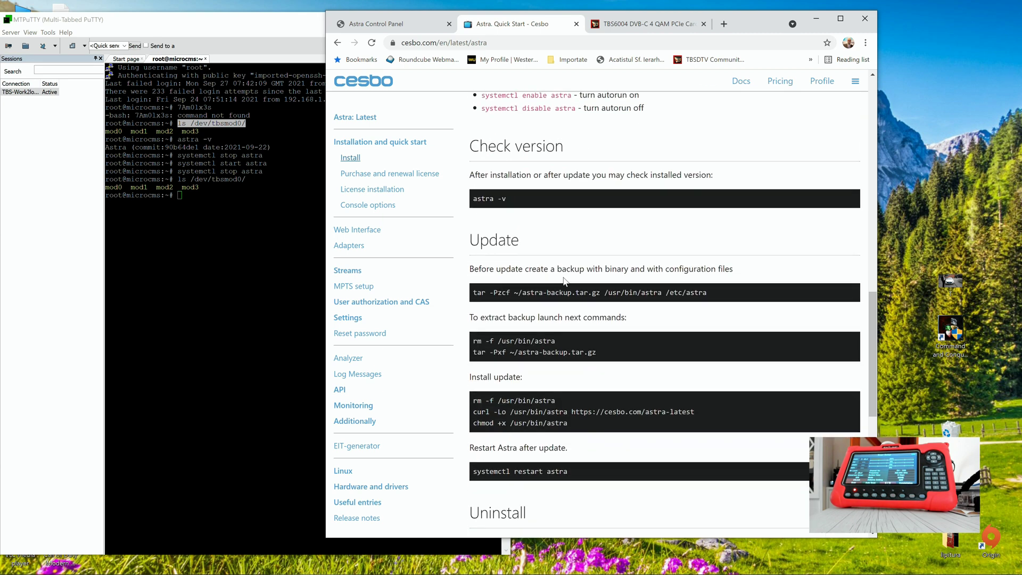
scroll(565, 281, down, 2)
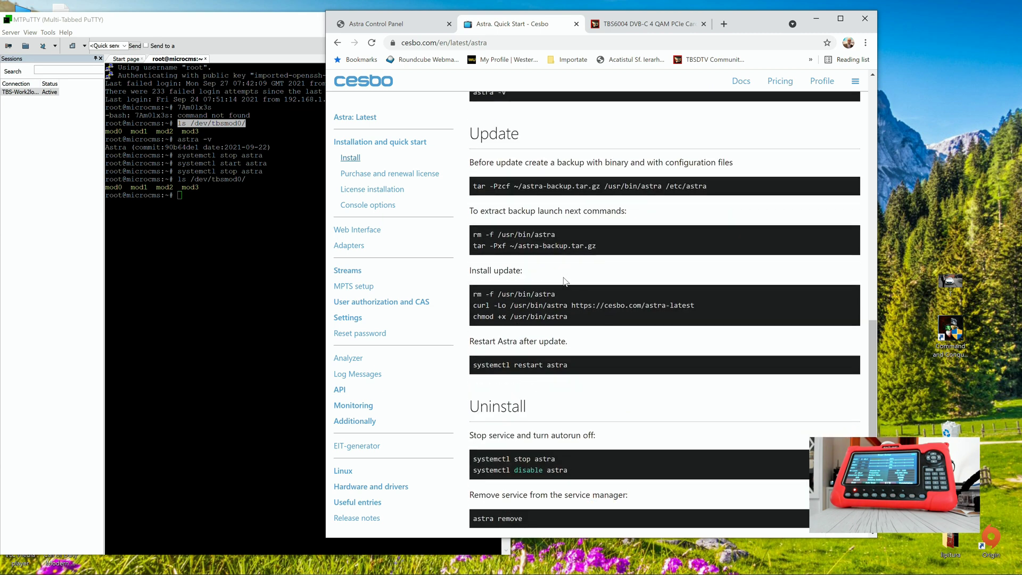
click(365, 29)
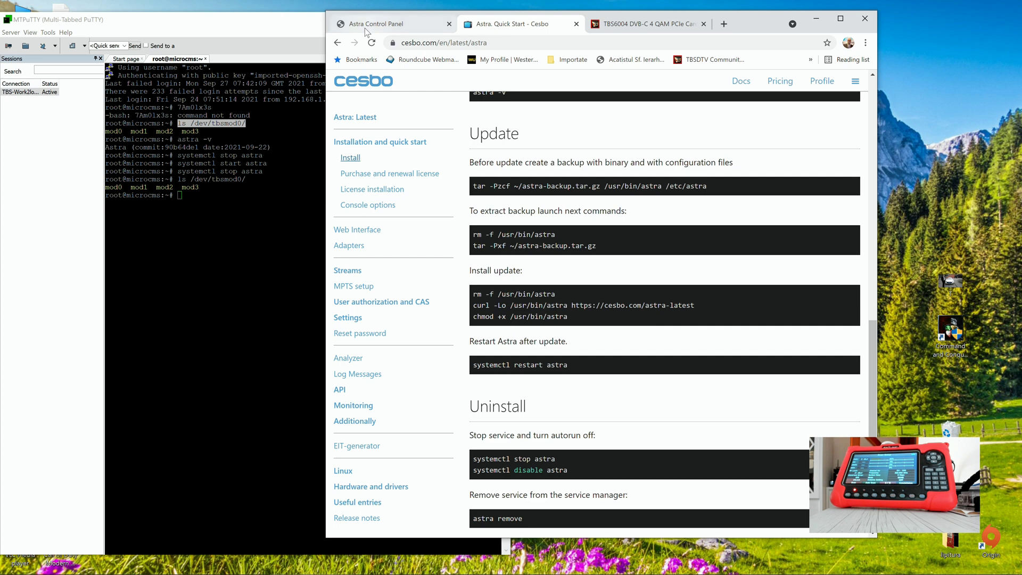
Step: Reload the 192.168.1.251:8000 control panel twice, getting a connection refused error
right_click(477, 193)
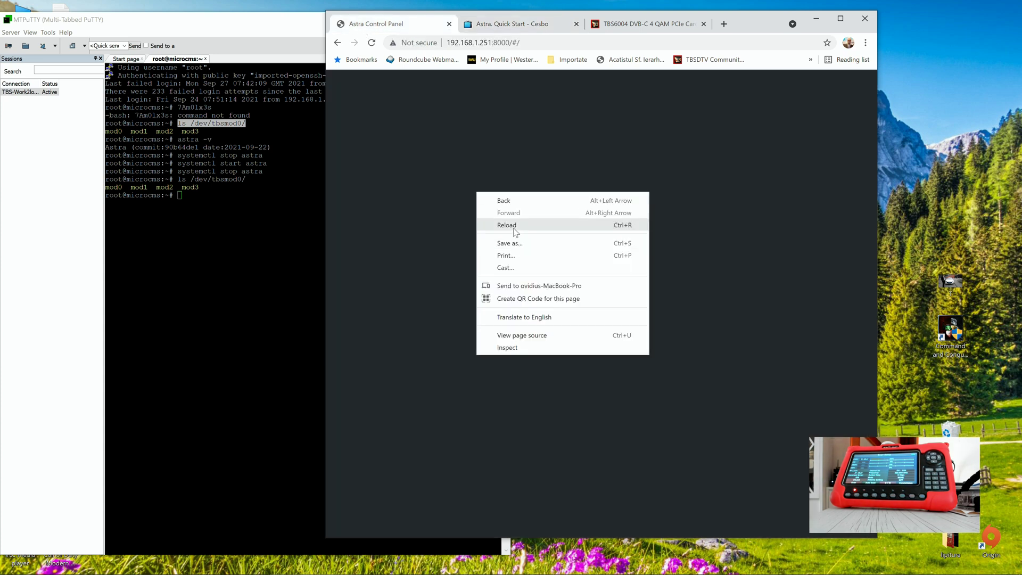
click(532, 227)
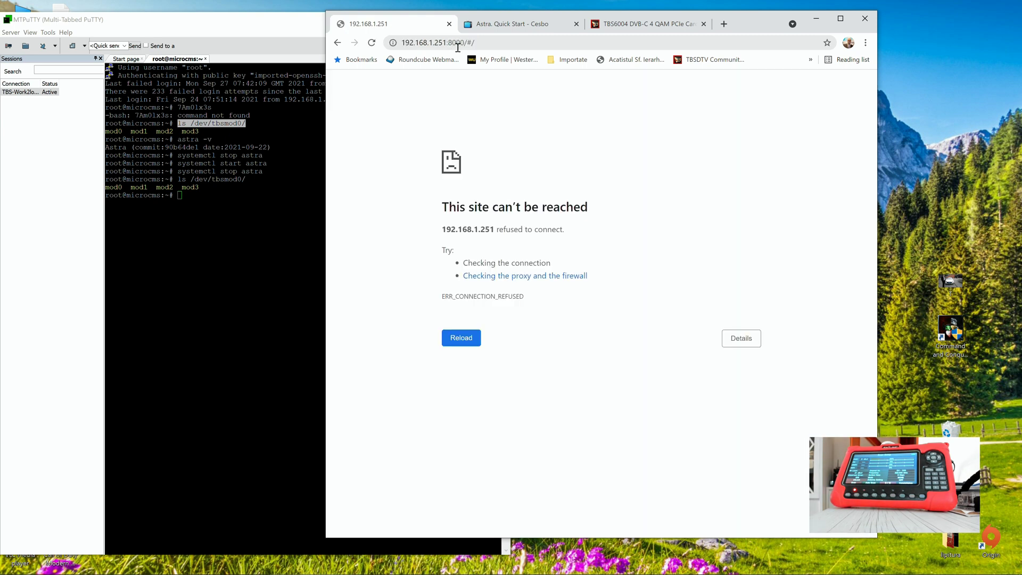
key(F5)
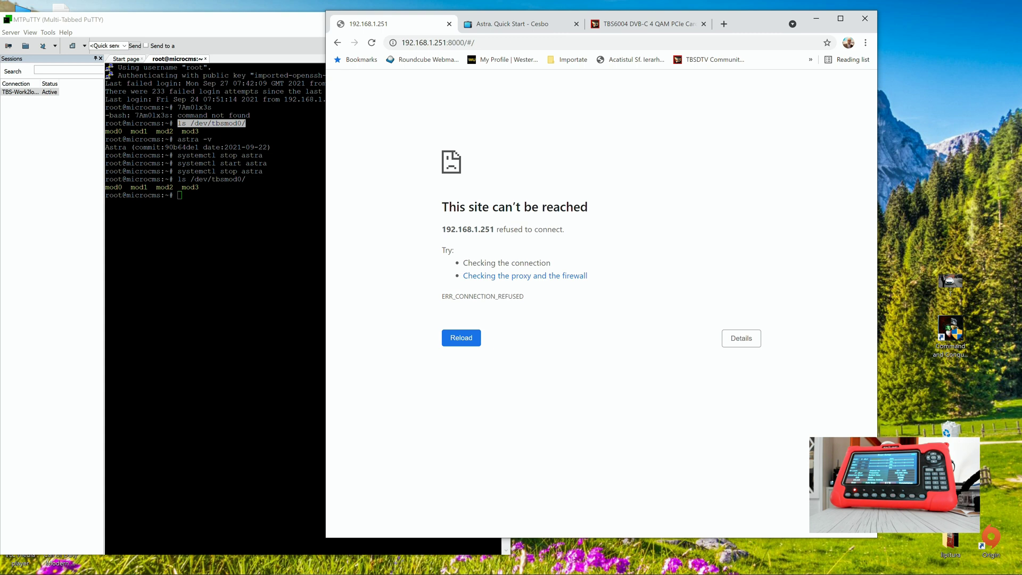
key(alt+Tab)
Step: Rerun 'systemctl start astra' from MTPuTTY history and reload the control panel in Chrome
key(Up)
key(Up)
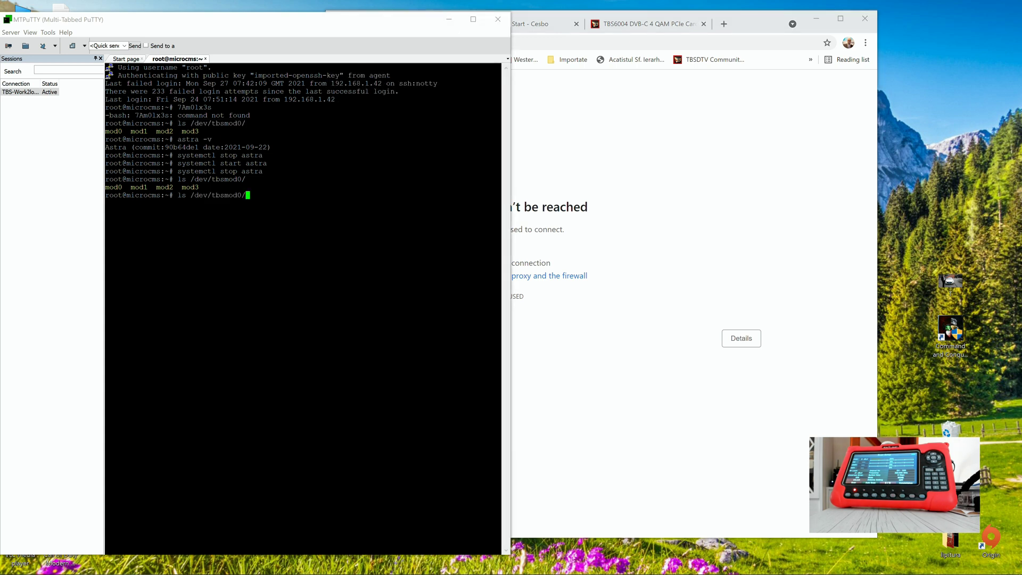
key(Up)
key(Return)
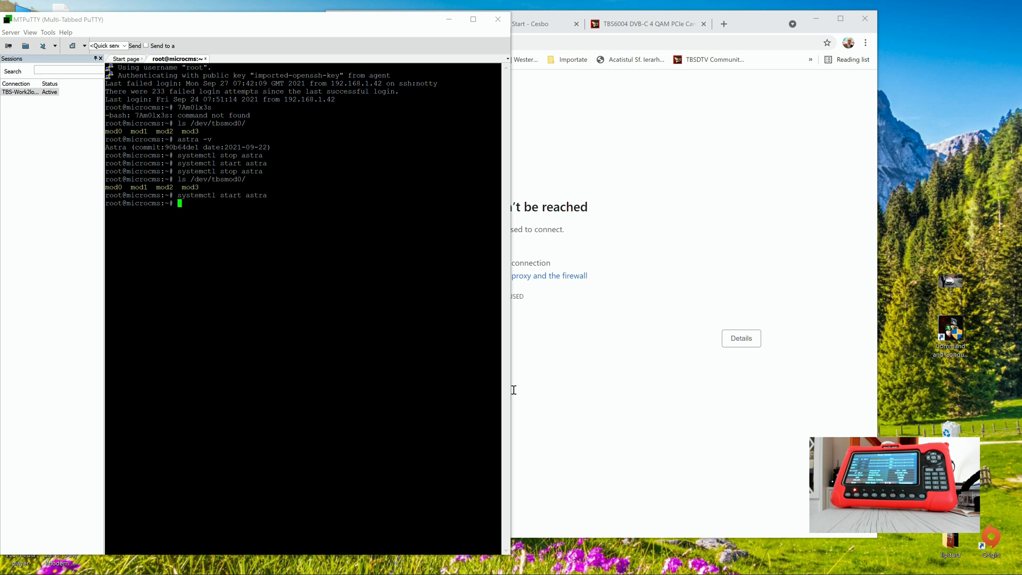
click(632, 405)
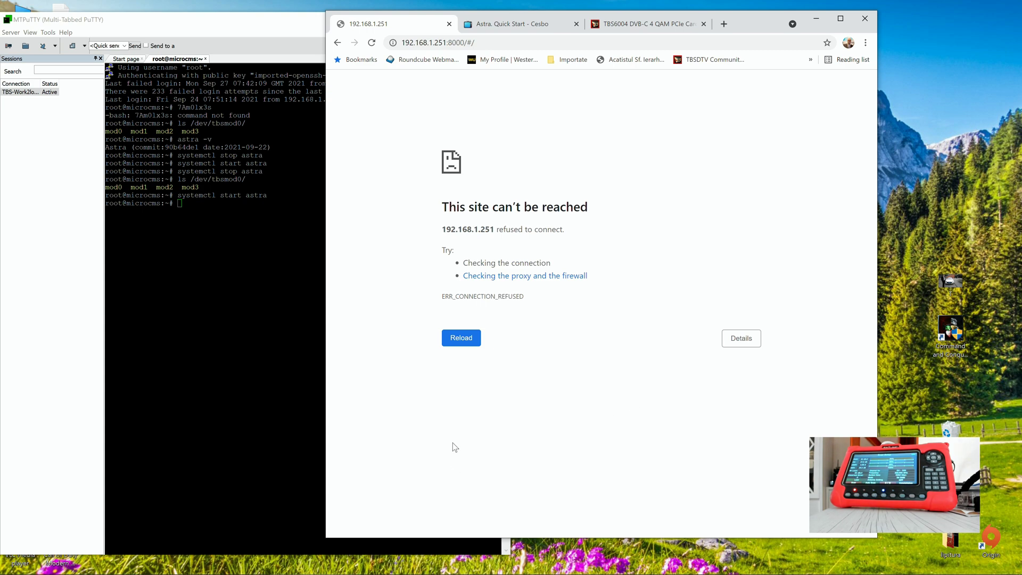
click(470, 343)
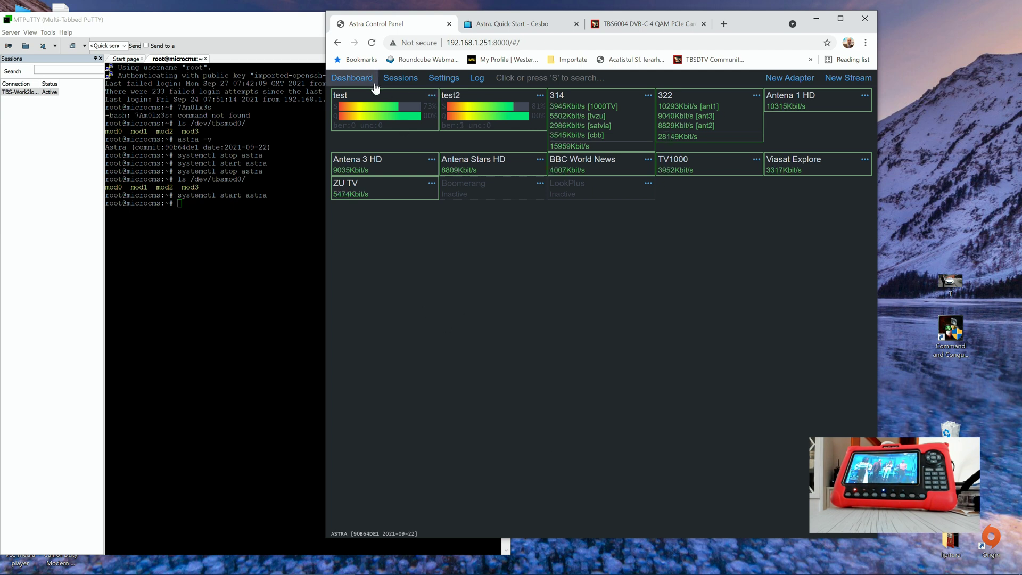
click(803, 85)
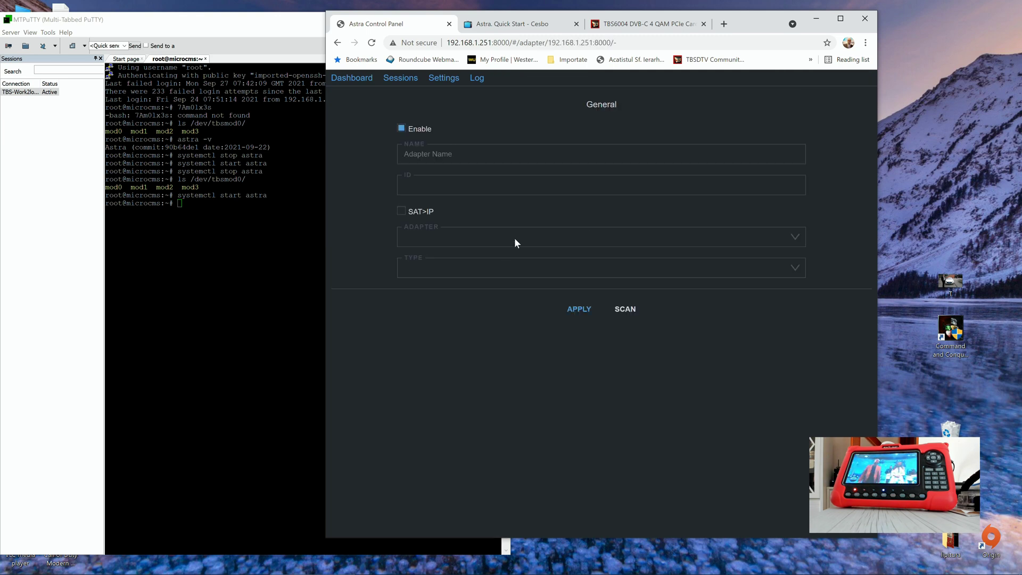
click(501, 238)
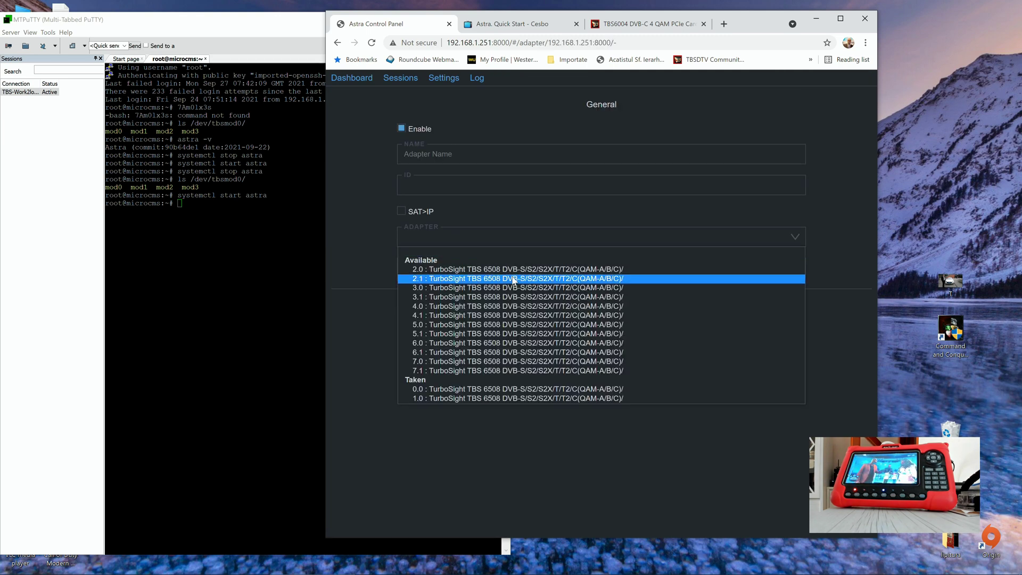
click(507, 490)
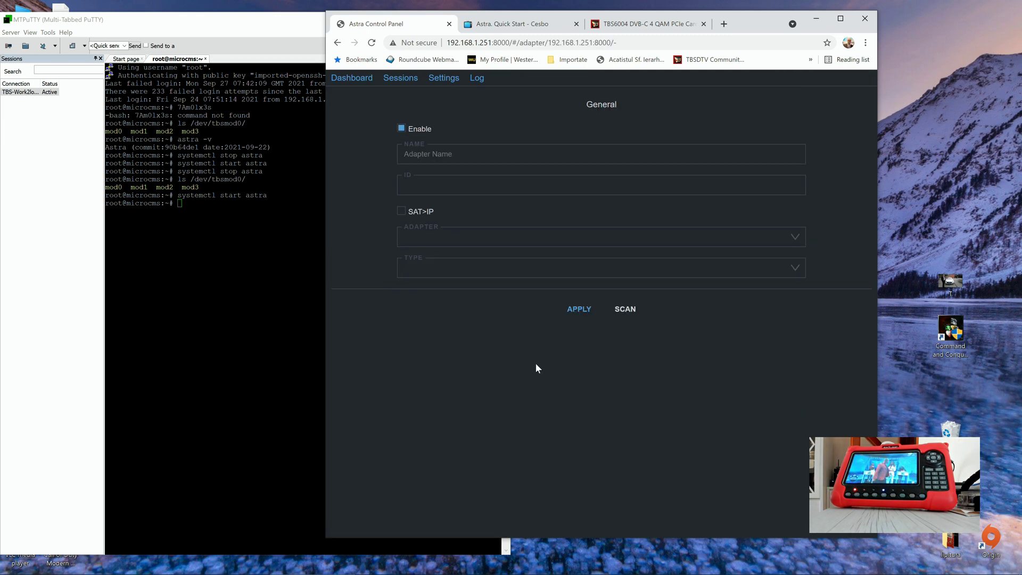
click(346, 80)
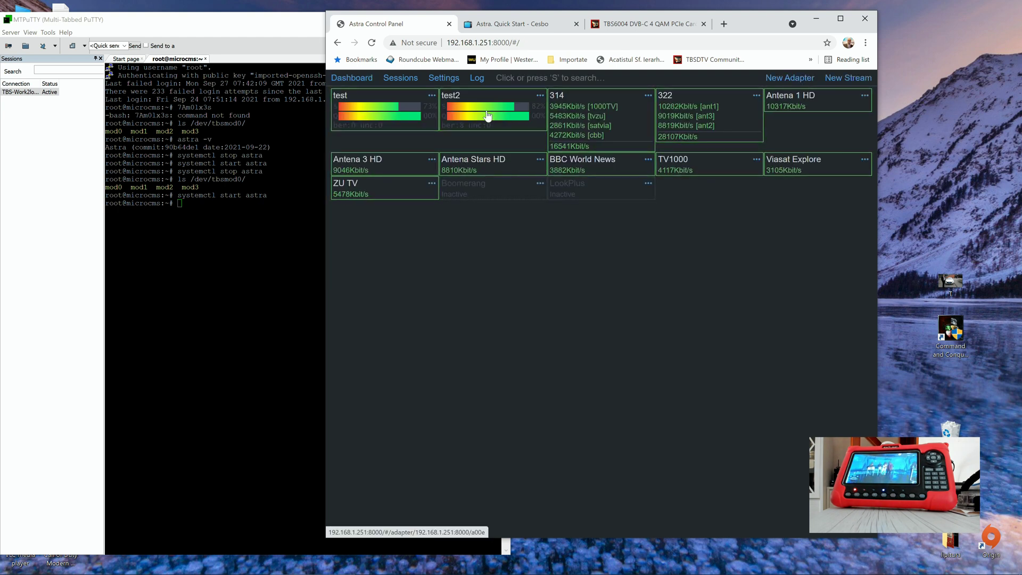
click(374, 123)
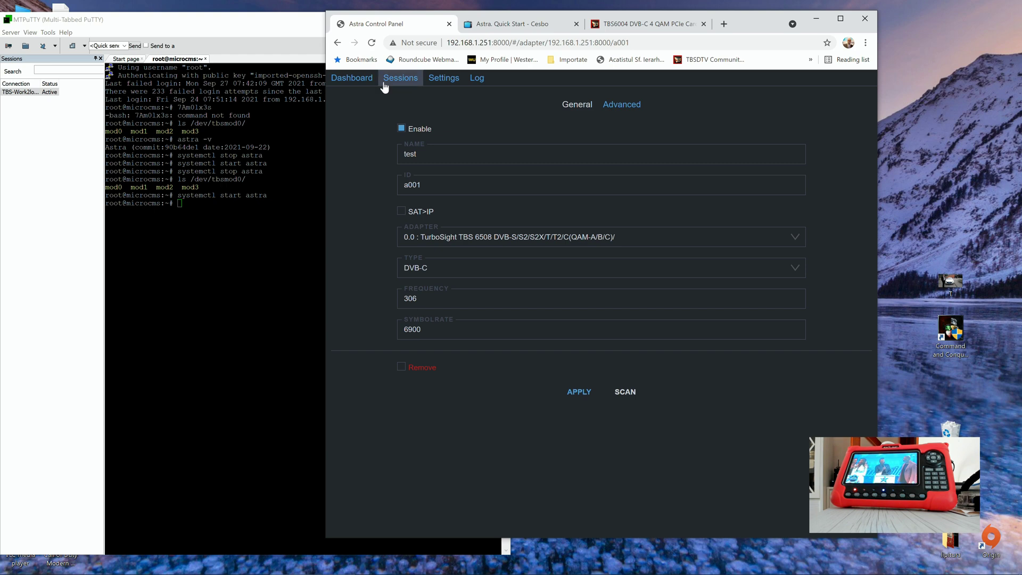
click(352, 79)
click(486, 122)
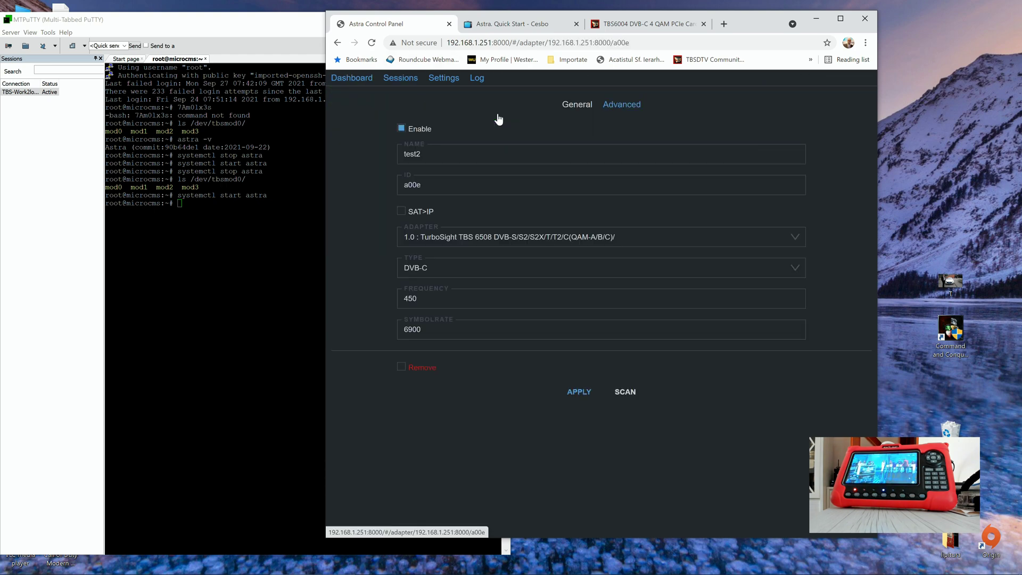
click(352, 79)
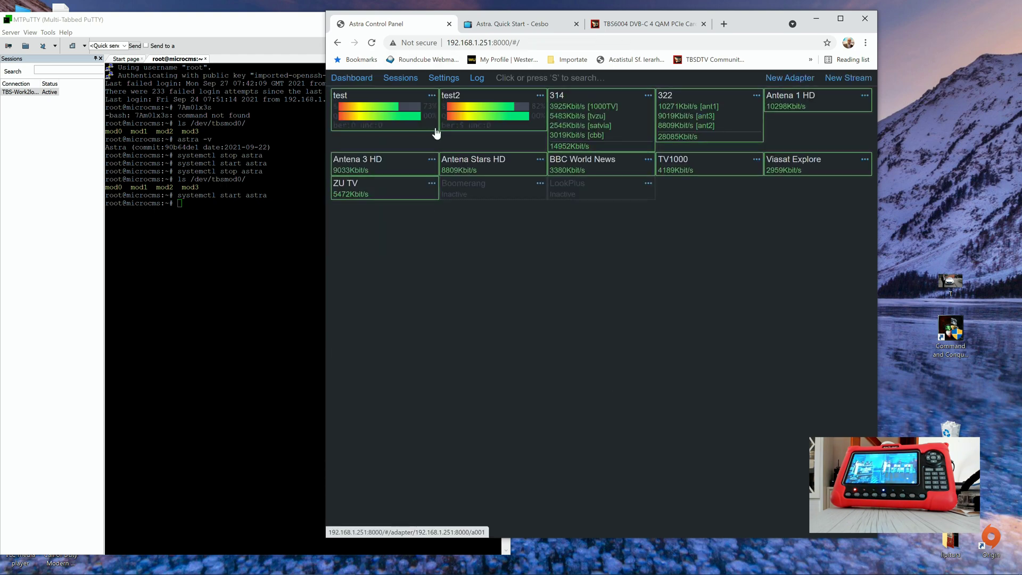
click(378, 117)
click(352, 78)
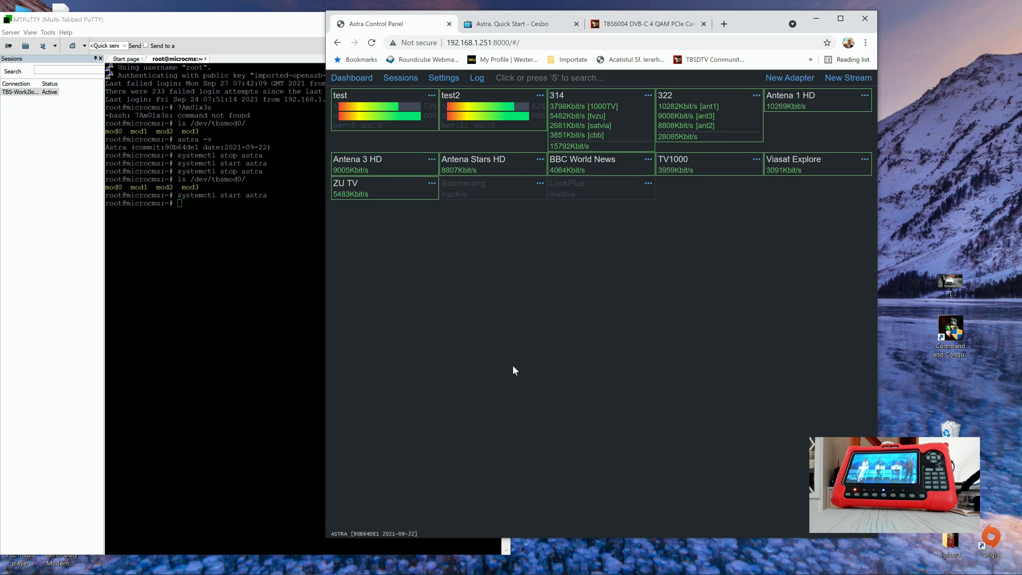
click(379, 117)
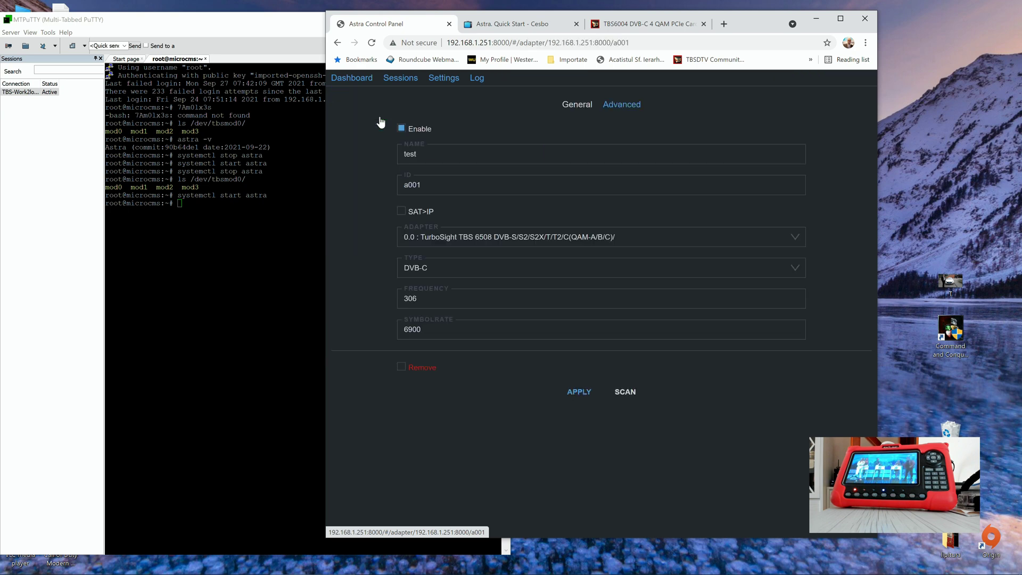
click(623, 104)
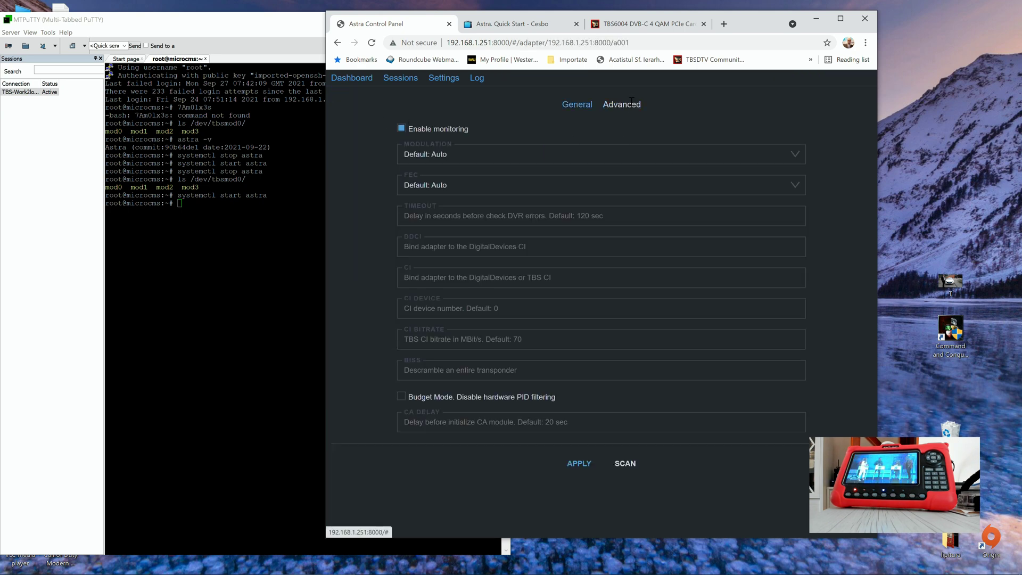
click(348, 77)
click(509, 121)
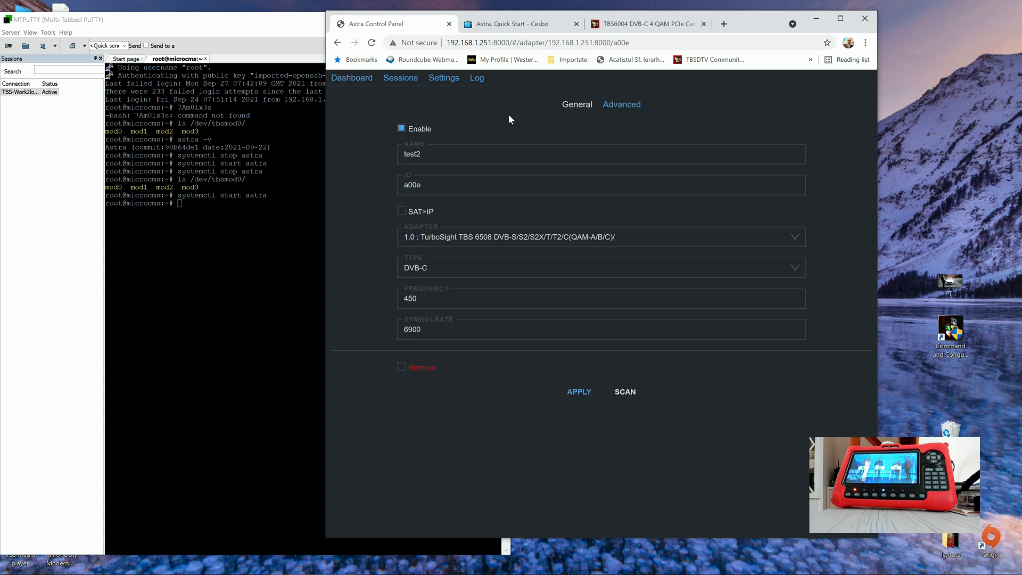
click(358, 80)
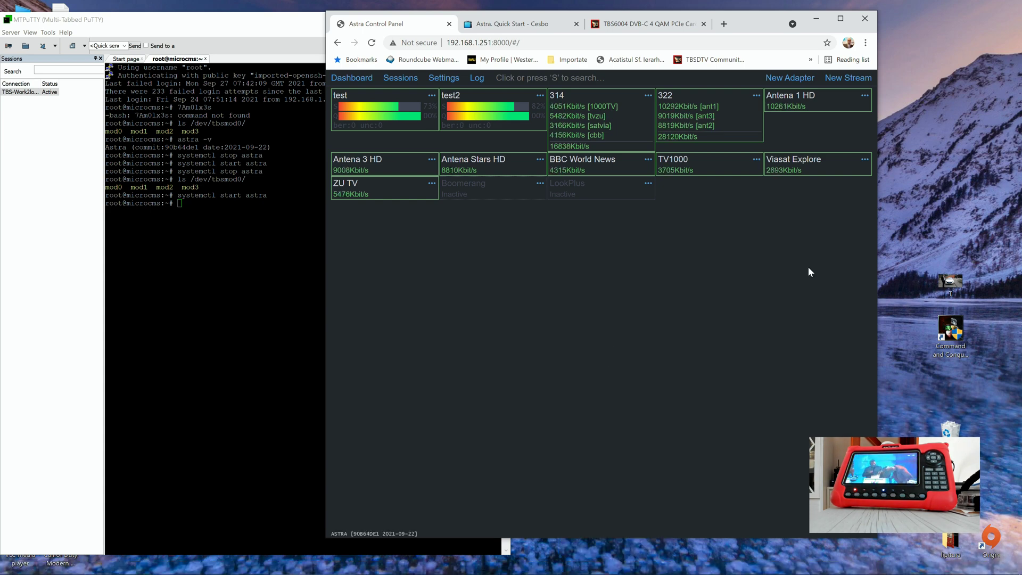
Step: Look over New Stream and adapter test's General and Advanced tabs, then open Antena 1 HD
click(844, 78)
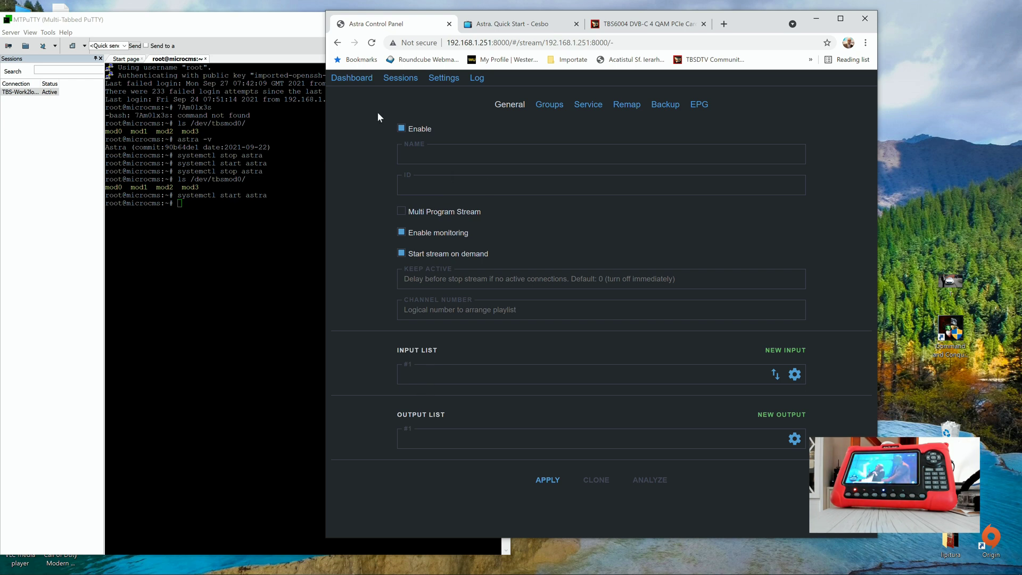
click(359, 85)
click(400, 116)
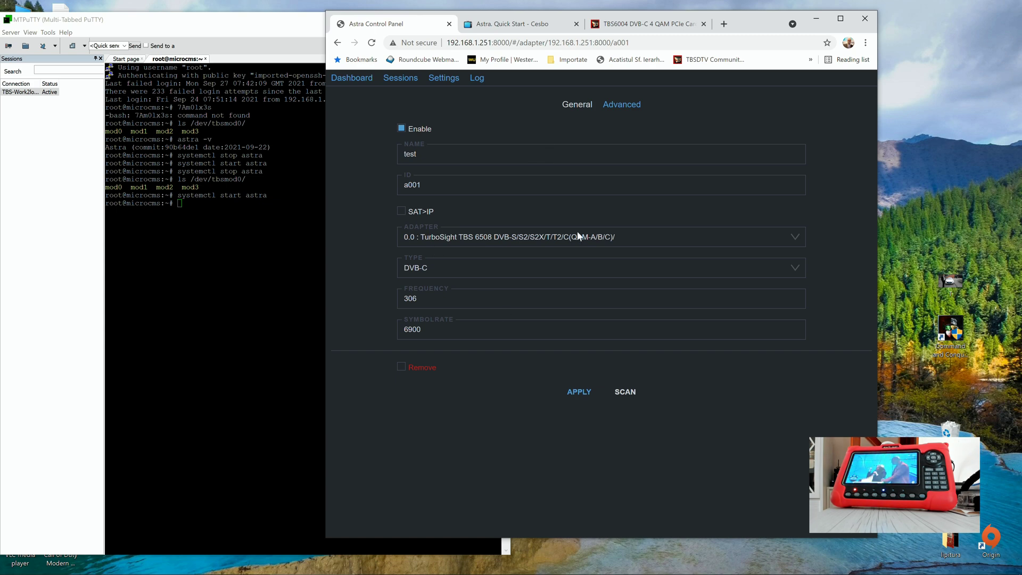
click(618, 105)
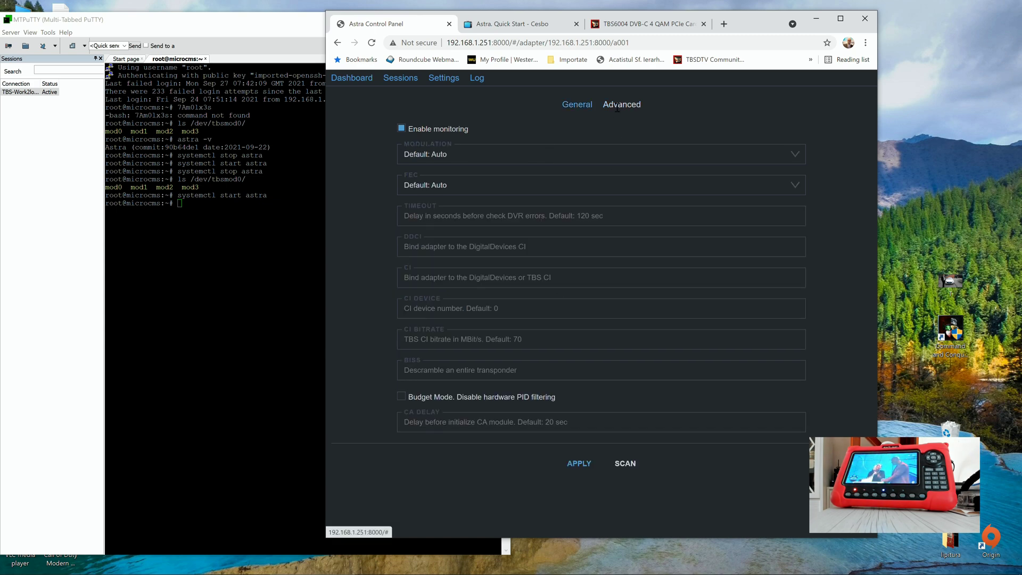
click(573, 106)
click(352, 78)
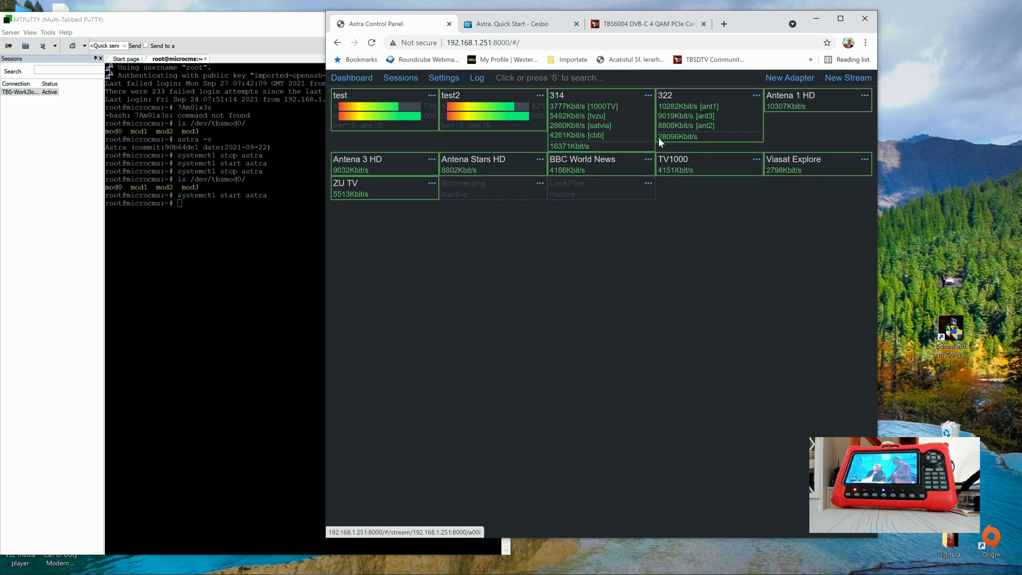
click(796, 106)
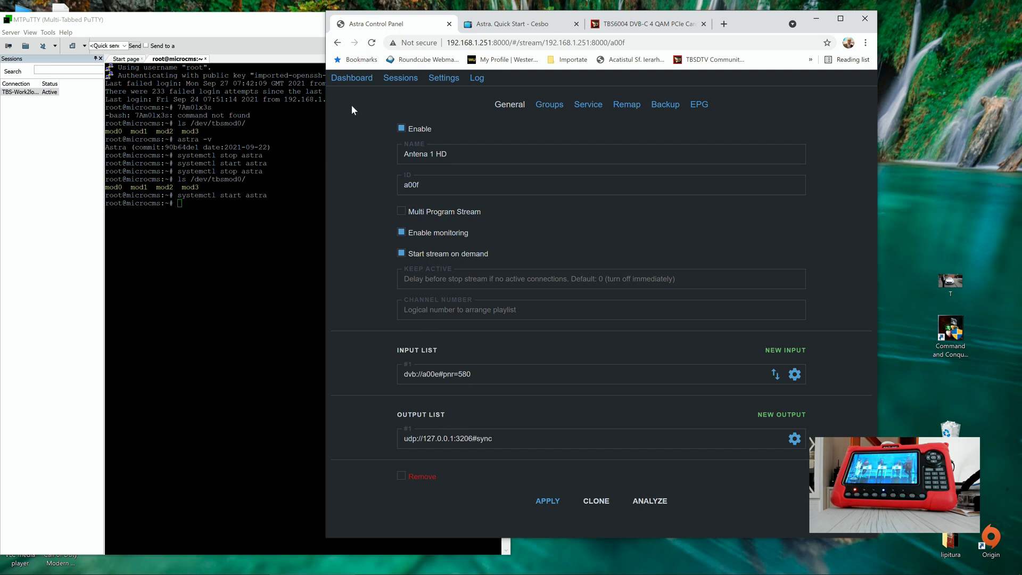
Step: Open the Antena 3 HD stream settings twice from the Dashboard, finishing back on the Dashboard
click(351, 78)
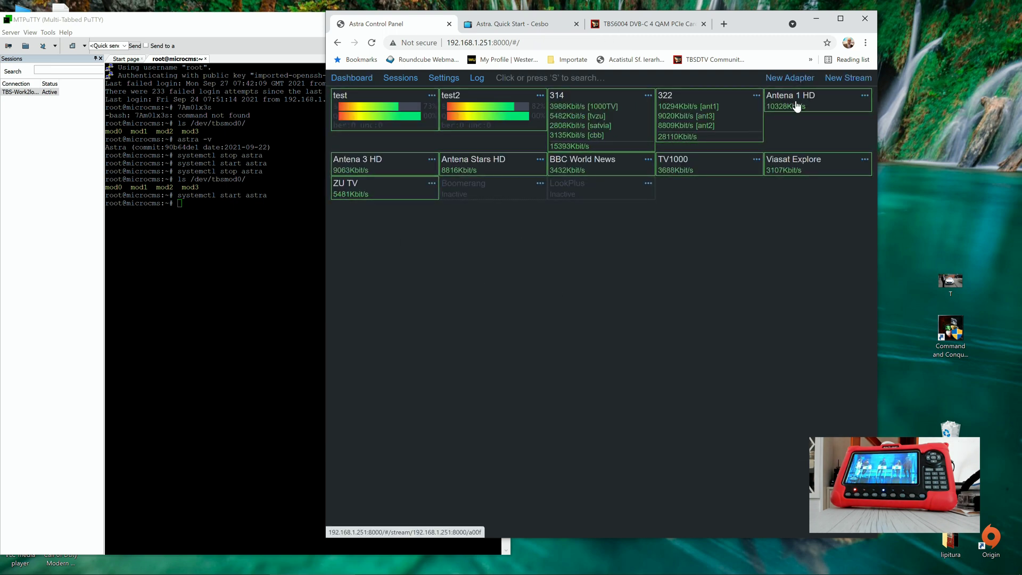
click(385, 169)
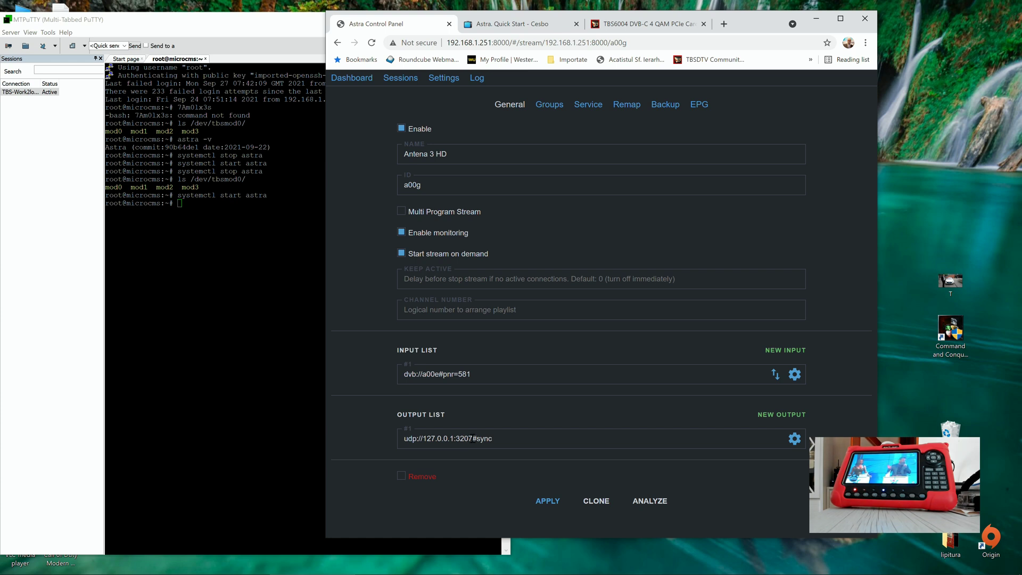
click(348, 77)
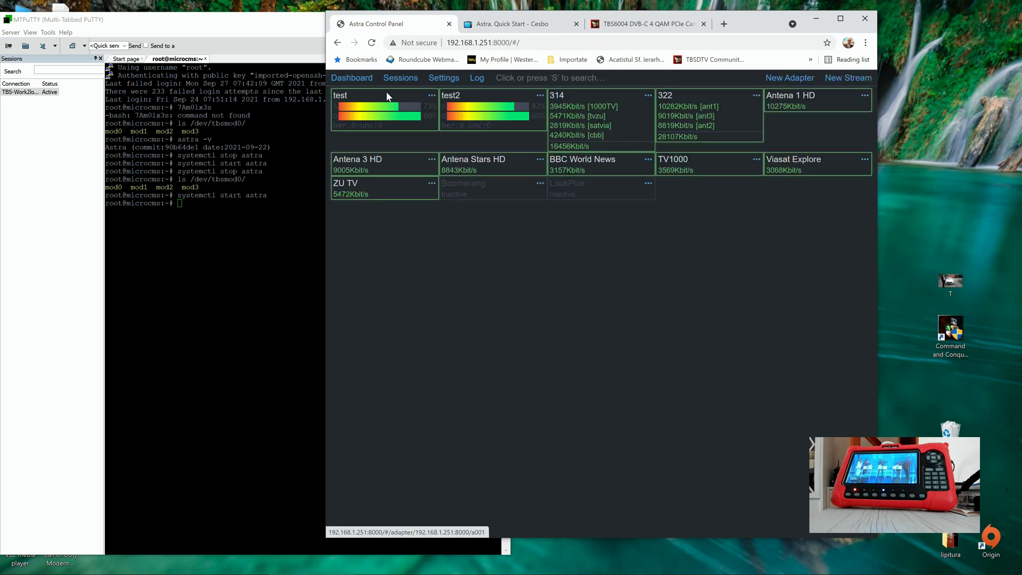
click(367, 169)
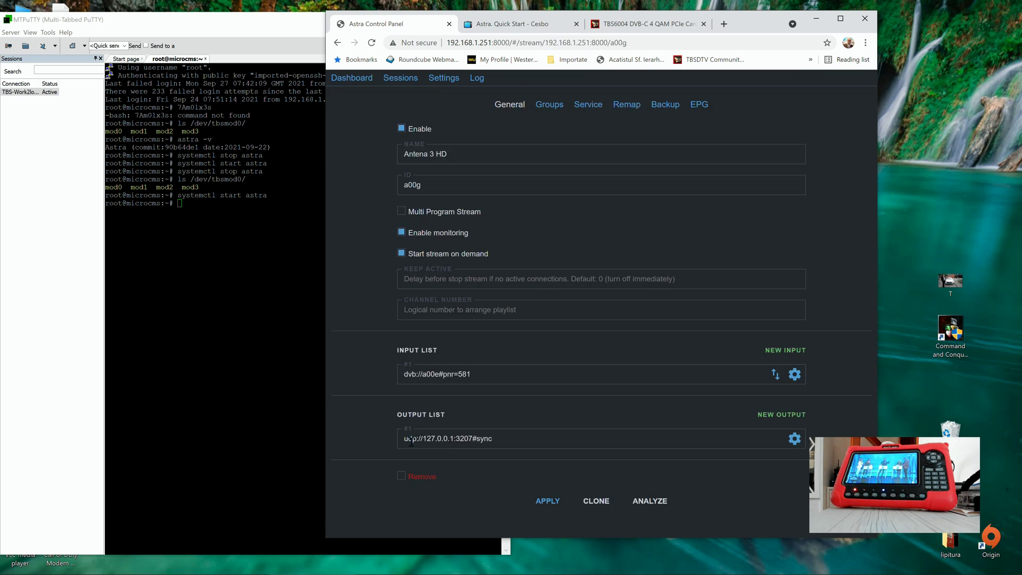
click(352, 78)
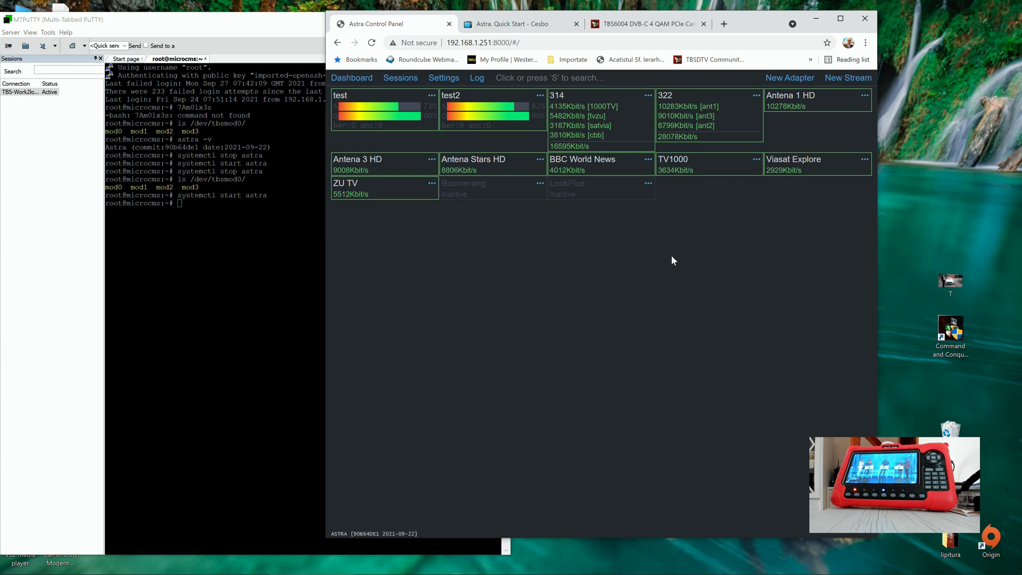
click(789, 78)
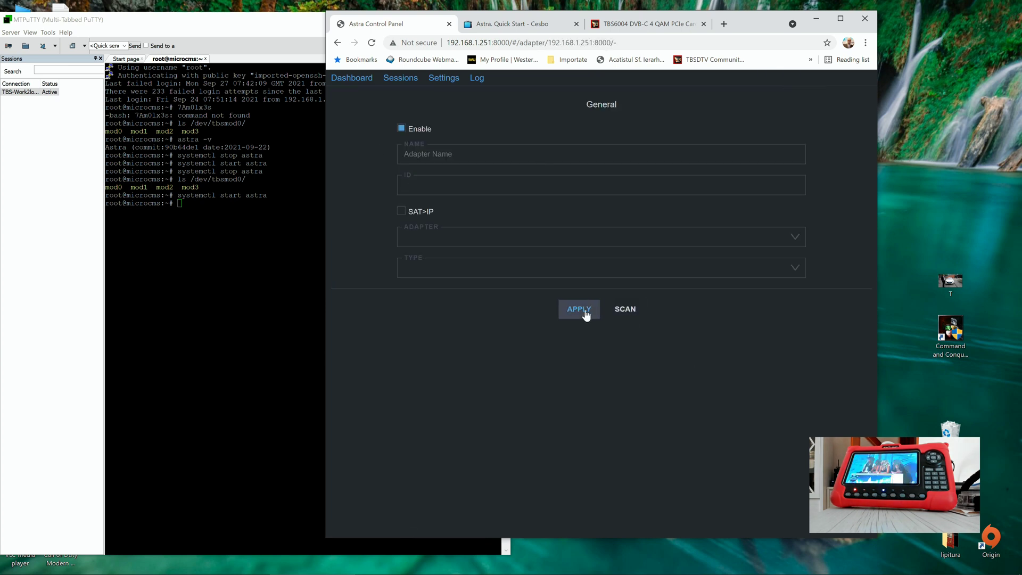
click(351, 78)
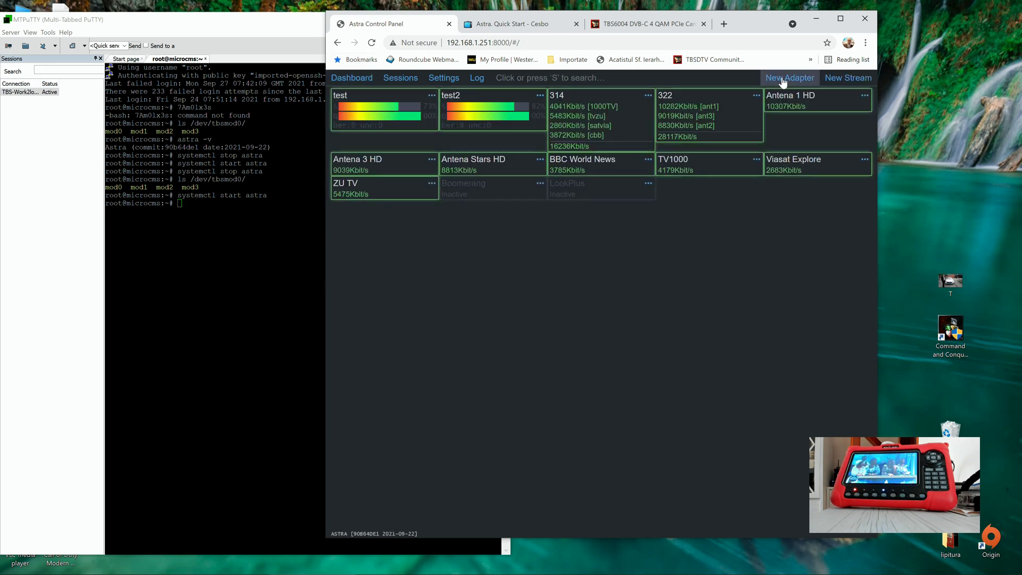
click(837, 78)
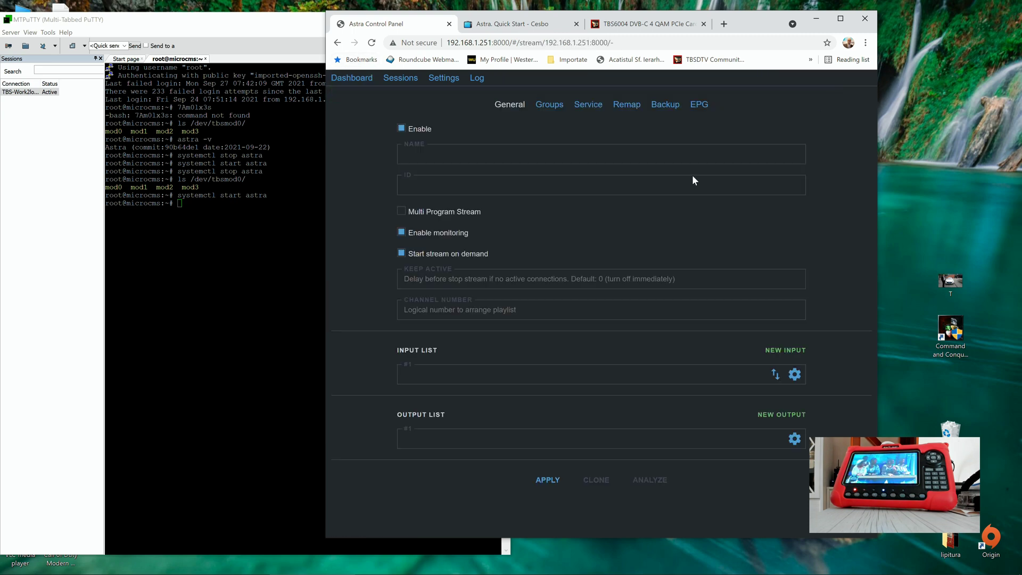
click(400, 215)
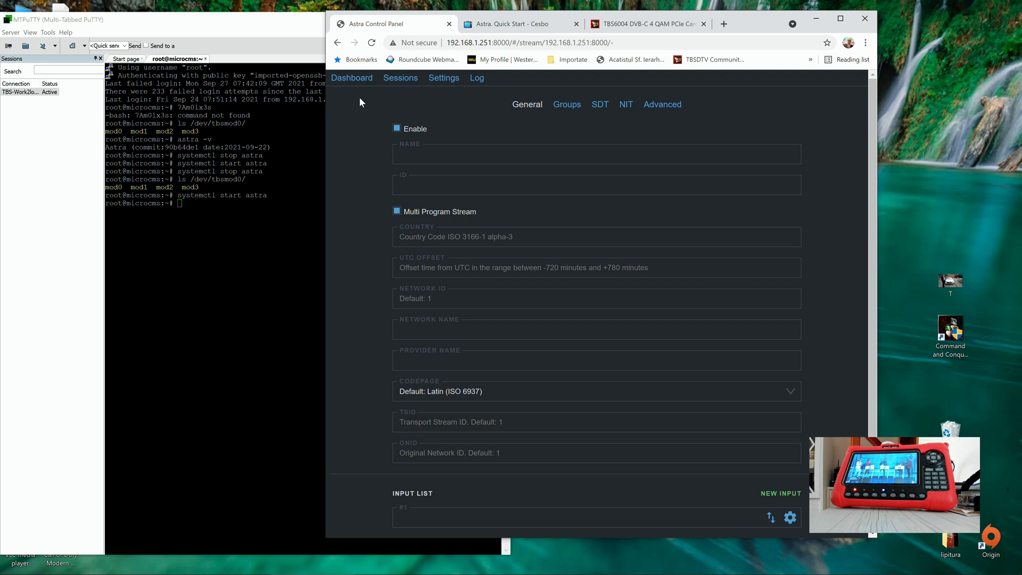
click(350, 79)
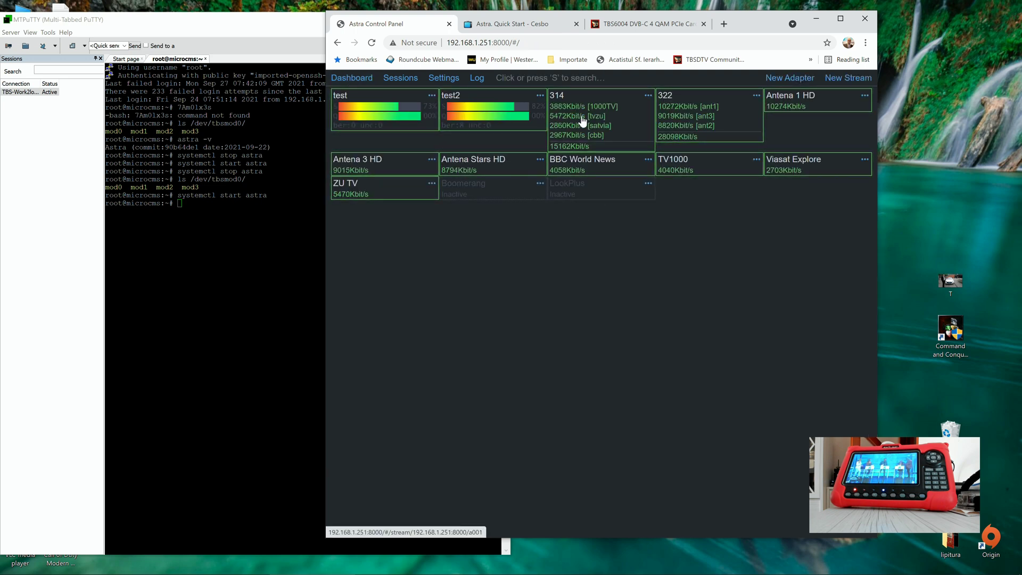
click(581, 120)
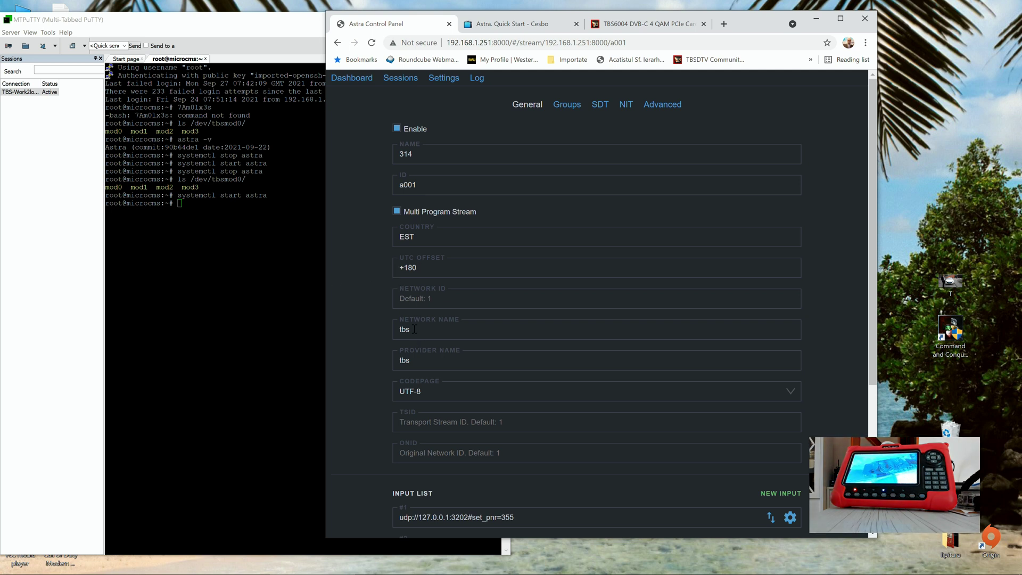
Step: Scroll through stream 314's General settings, reviewing its four UDP inputs and tbs output
scroll(414, 329, down, 1)
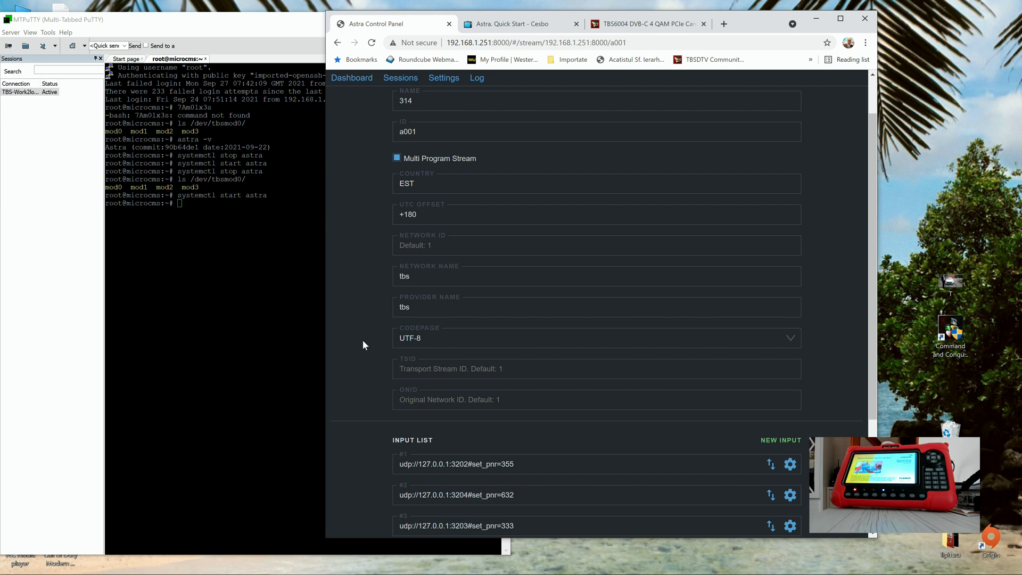
scroll(363, 343, down, 3)
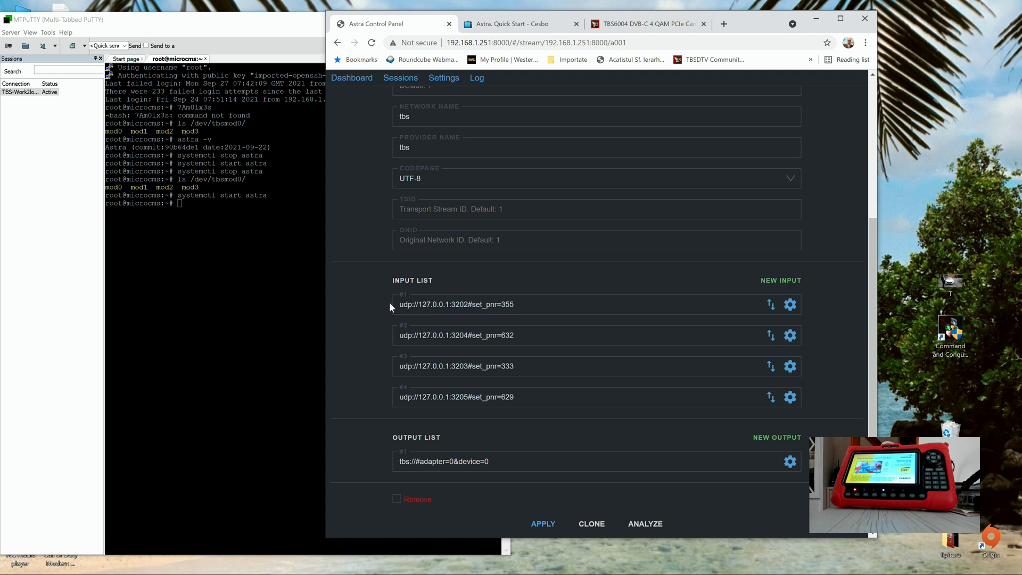
scroll(388, 302, up, 5)
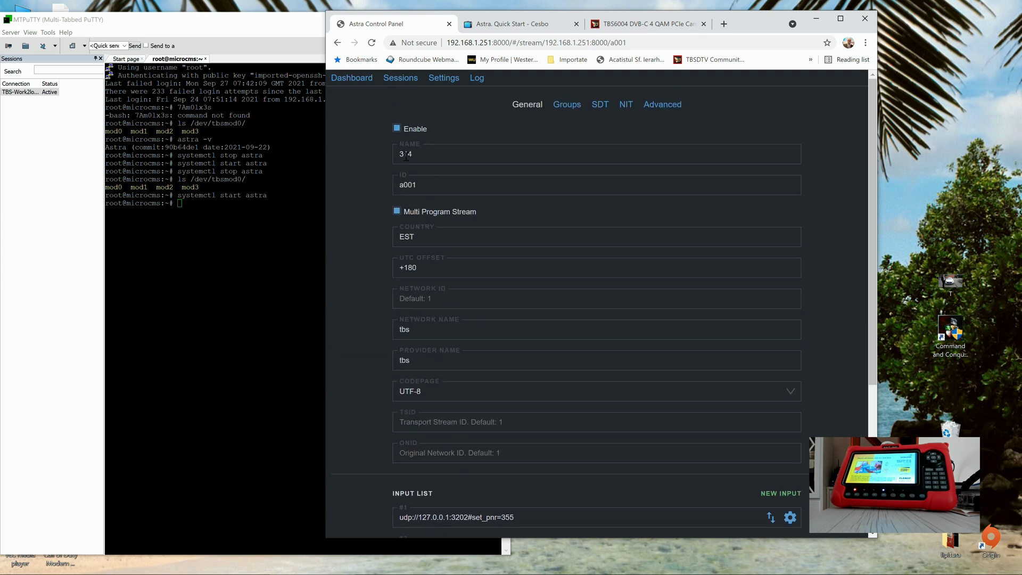
scroll(356, 257, down, 4)
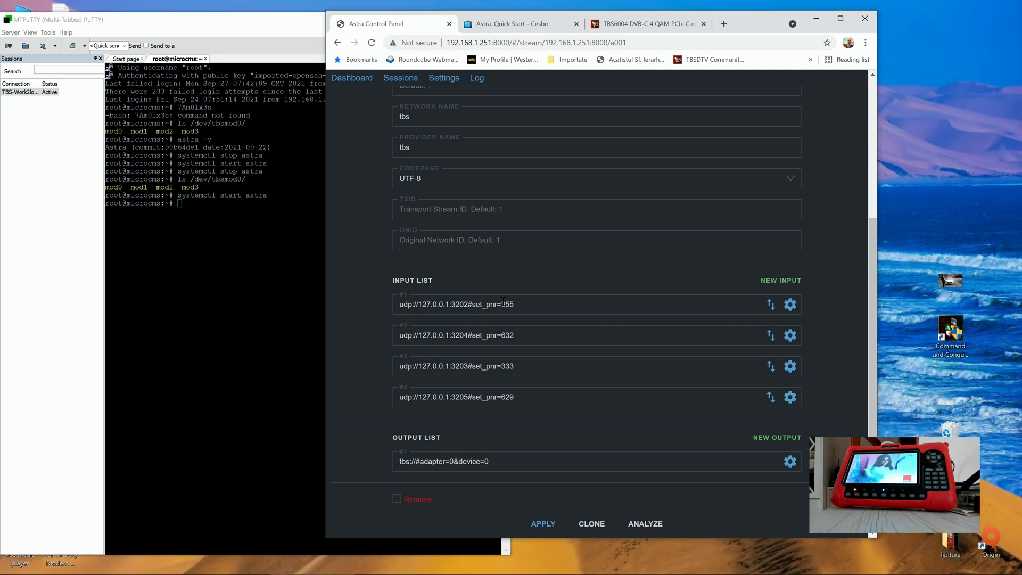
scroll(503, 302, up, 2)
scroll(503, 301, up, 2)
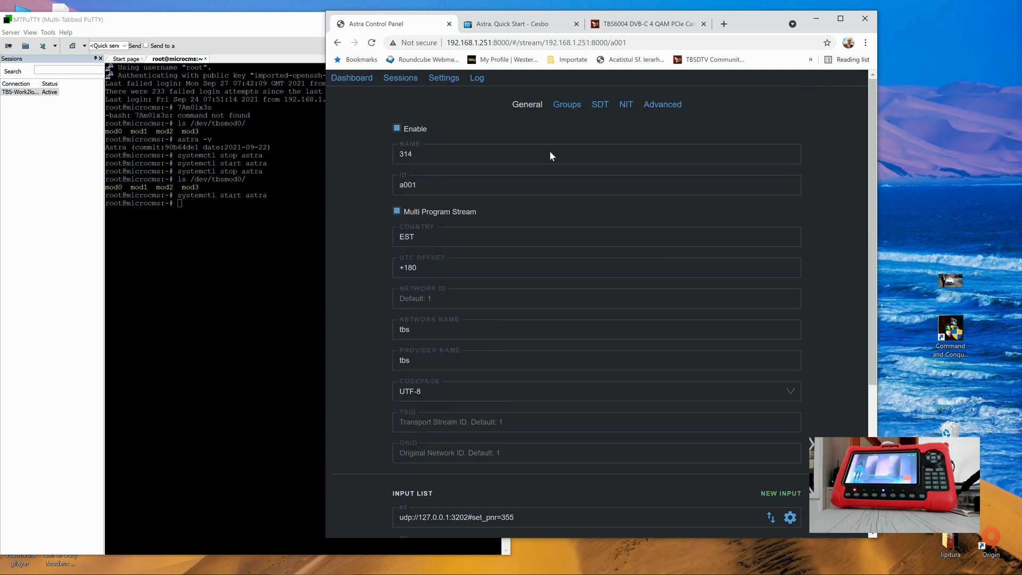
Step: Check stream 314's Groups, SDT and NIT tabs: DVB-C, frequency 314, symbol rate 6900, 64-QAM
click(575, 109)
click(603, 107)
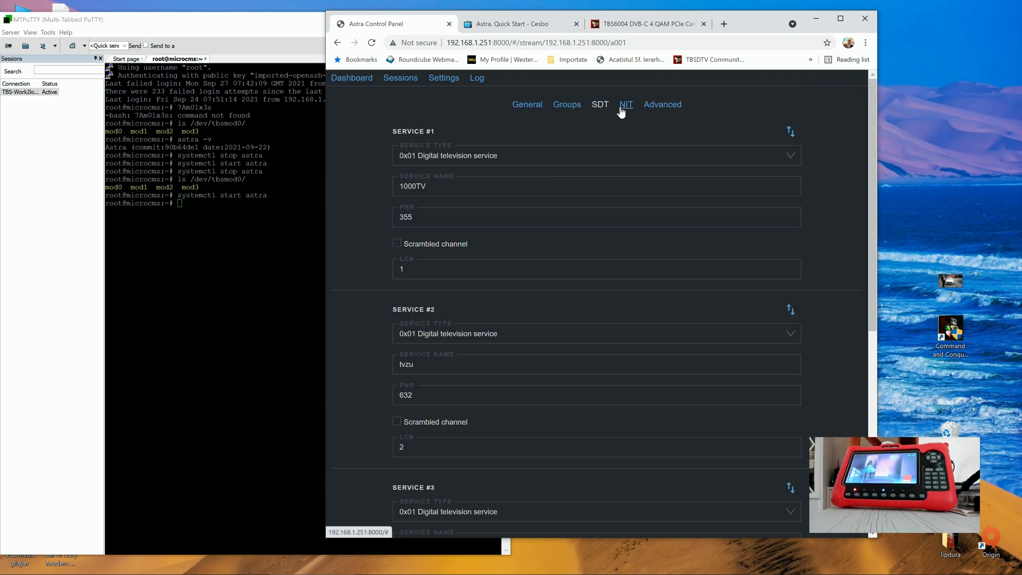
click(620, 106)
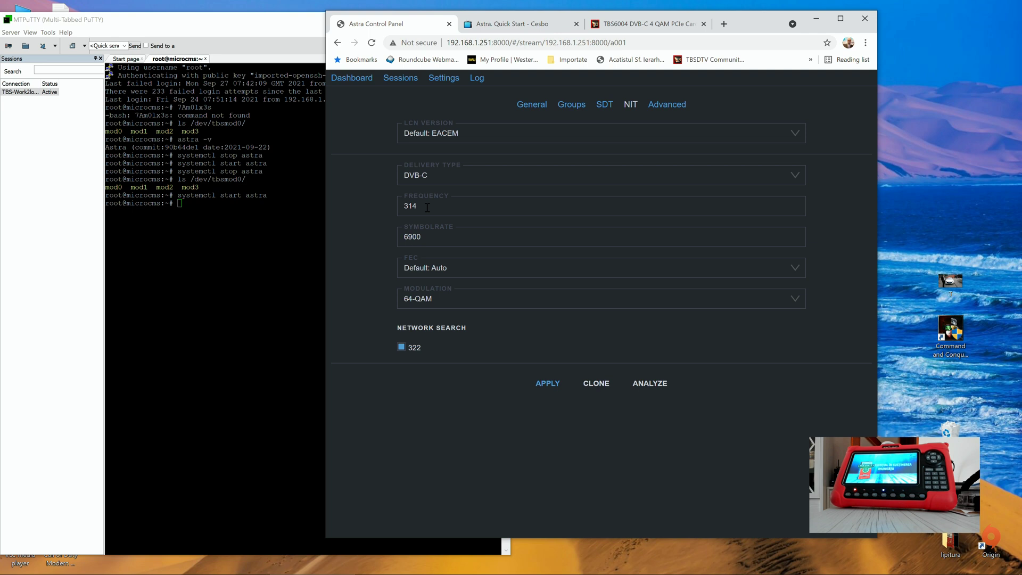
click(353, 77)
Step: Verify stream 322's NIT values: frequency 322, symbol rate 6900 and 64-QAM, then return to the dashboard
click(689, 100)
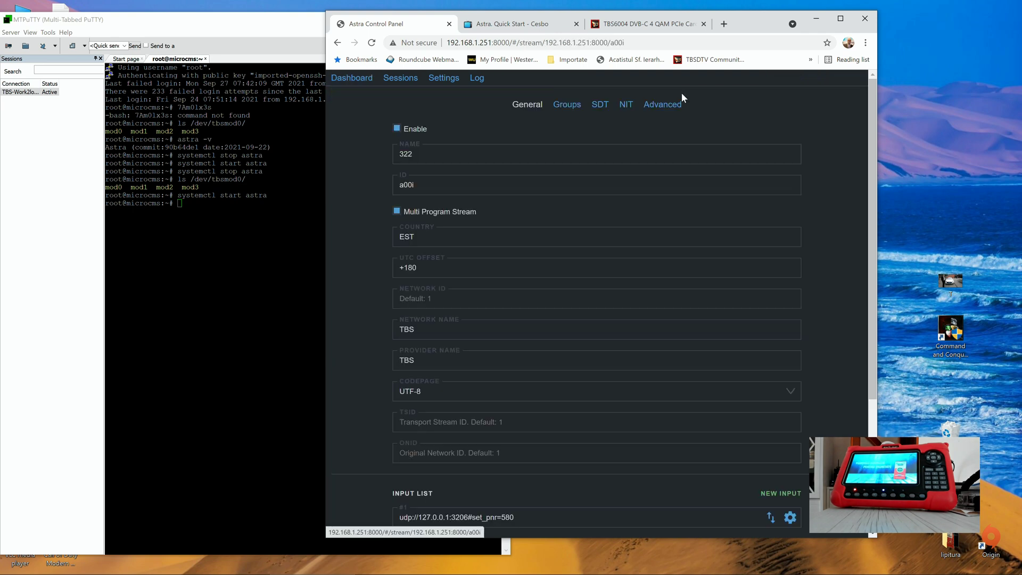
click(626, 105)
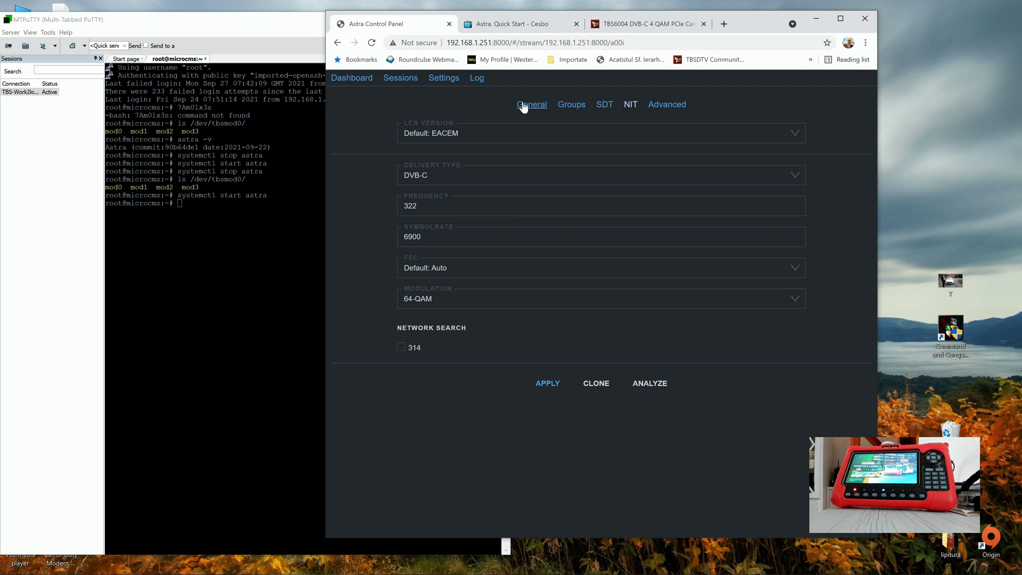
click(360, 89)
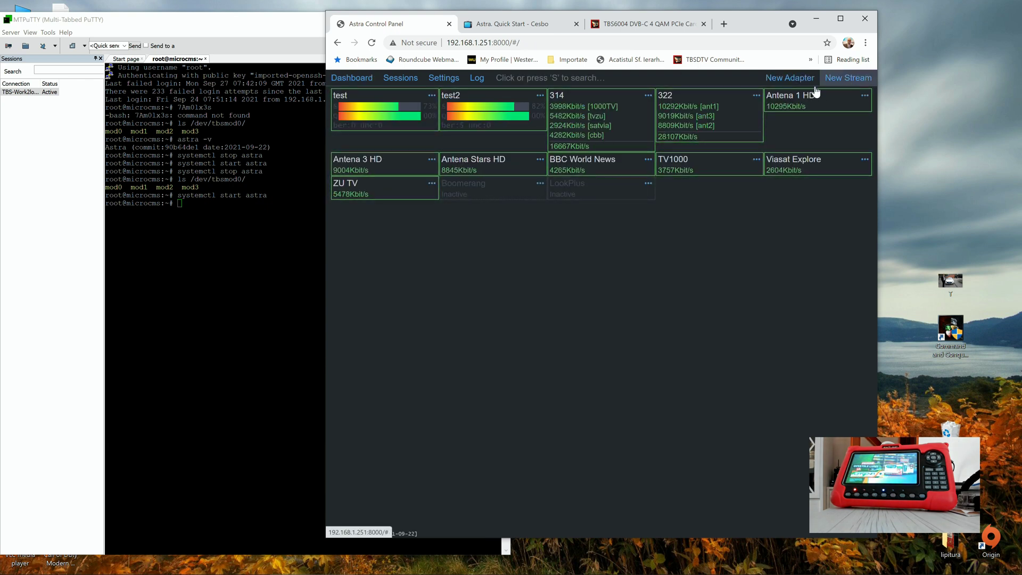
Step: Look over stream 314's four UDP inputs and its output to modulator adapter 0, device 0
click(587, 103)
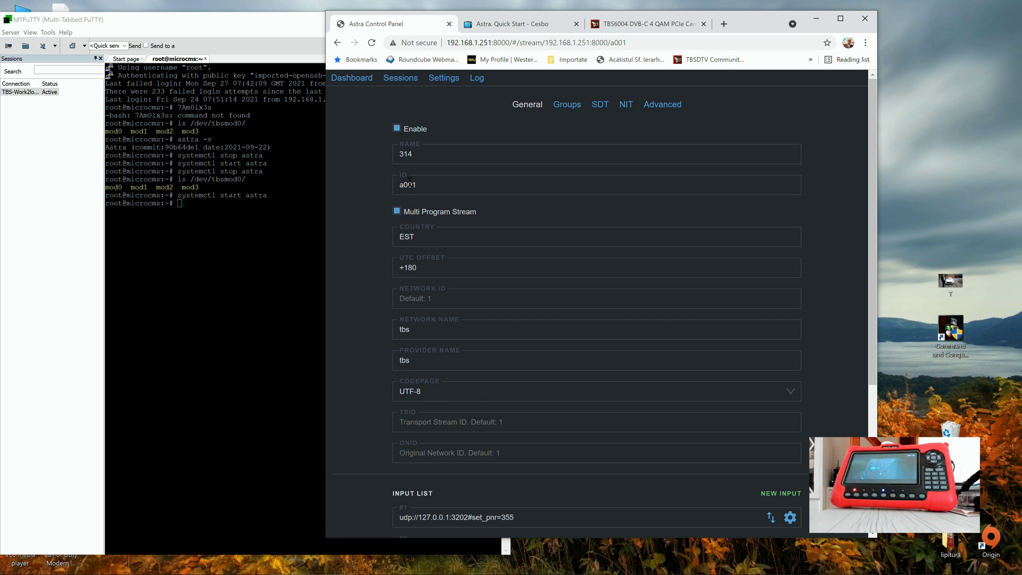
scroll(394, 279, down, 4)
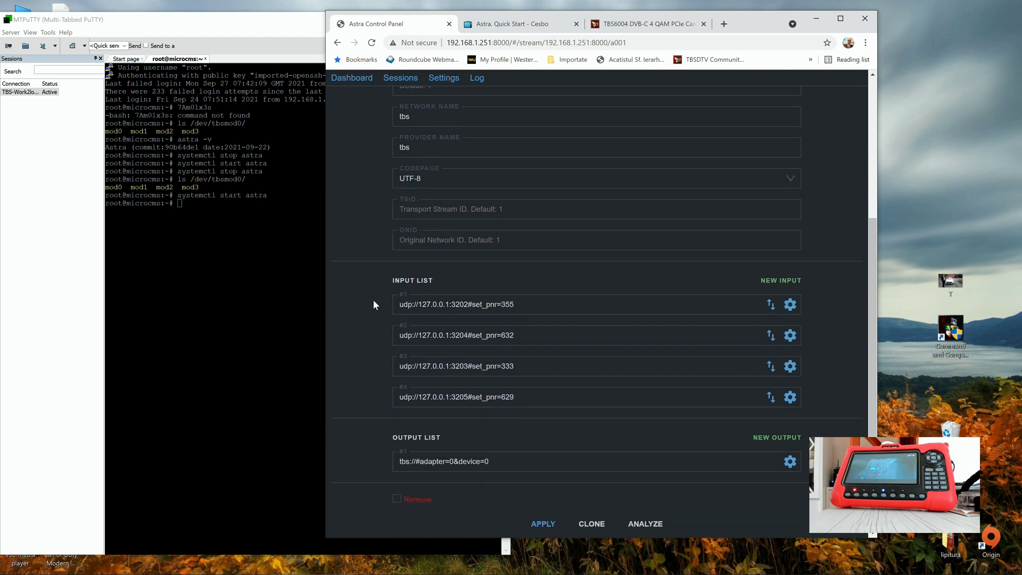
scroll(404, 380, down, 1)
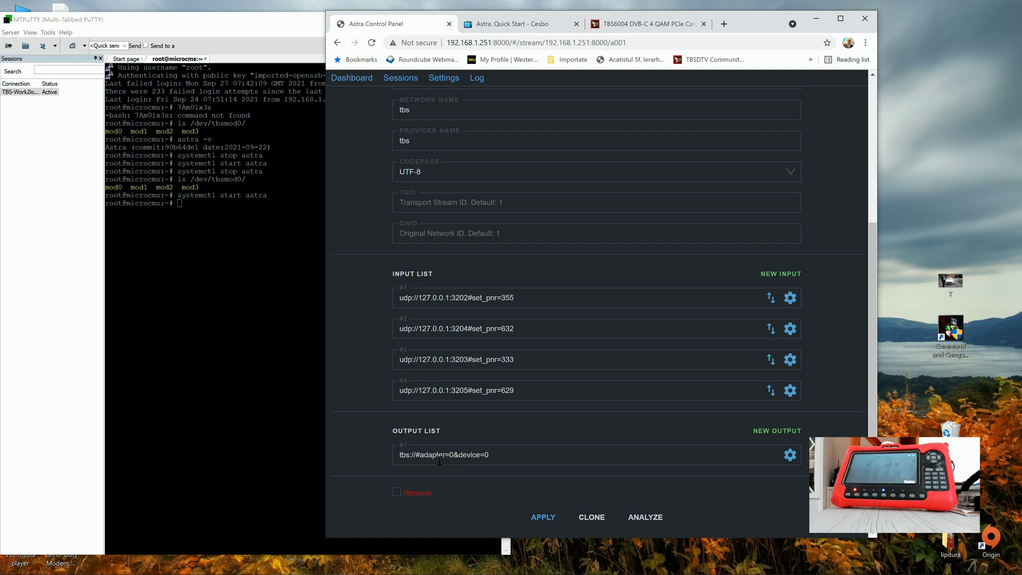
scroll(400, 357, up, 3)
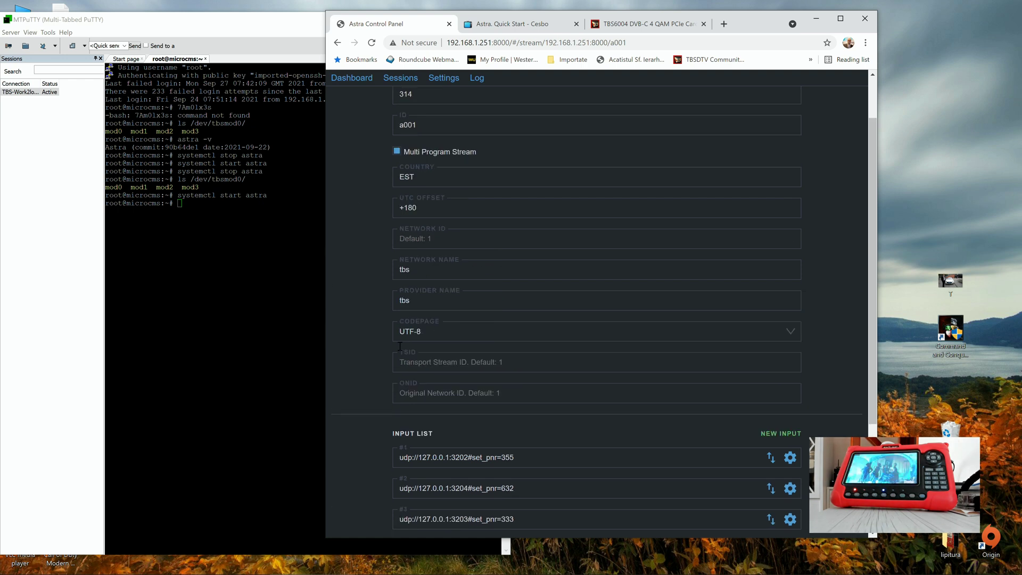
click(351, 77)
Step: Confirm stream 322 lists three UDP inputs and outputs to modulator adapter 0, device 1
click(698, 117)
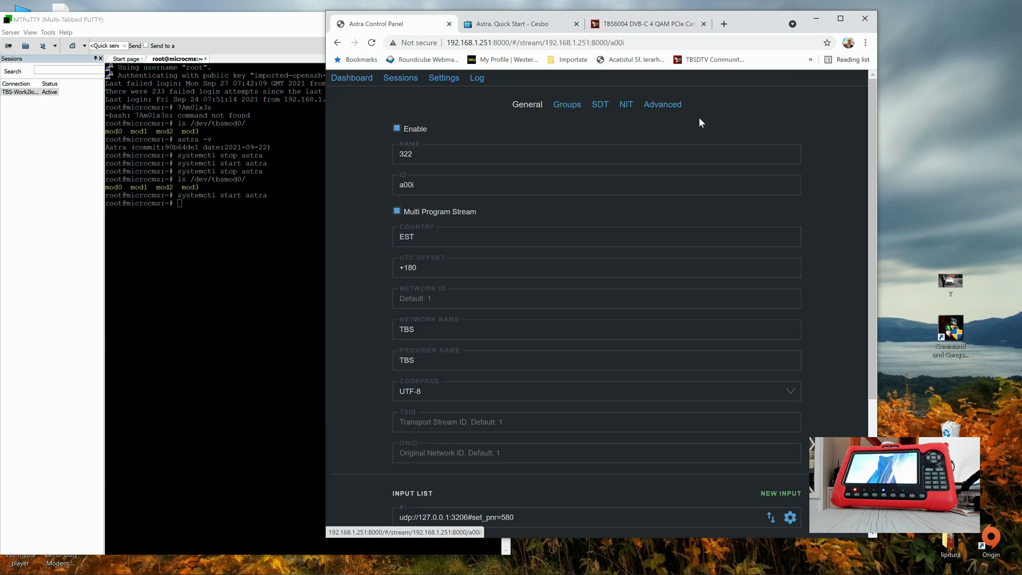
scroll(540, 261, down, 5)
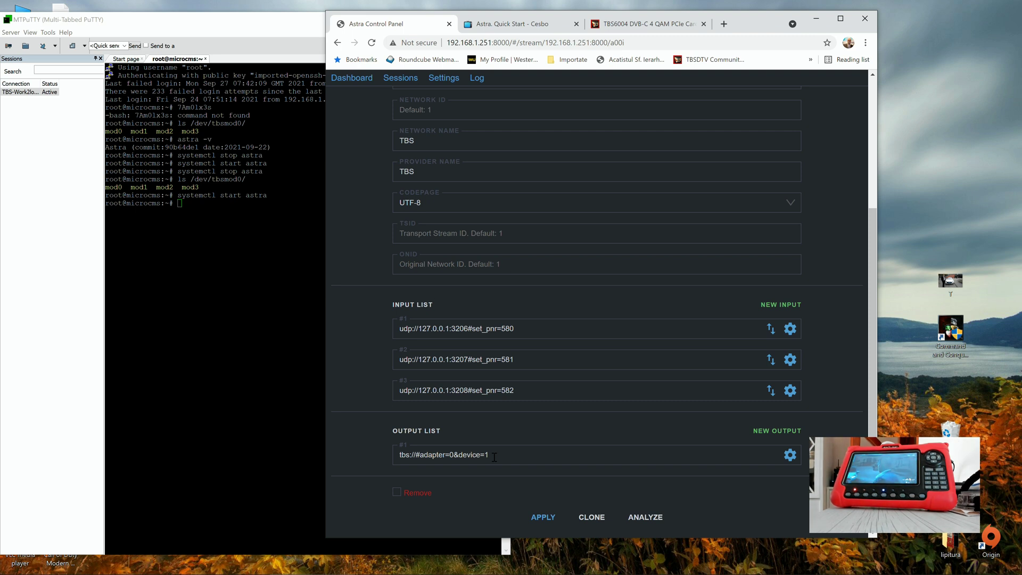
scroll(388, 172, up, 5)
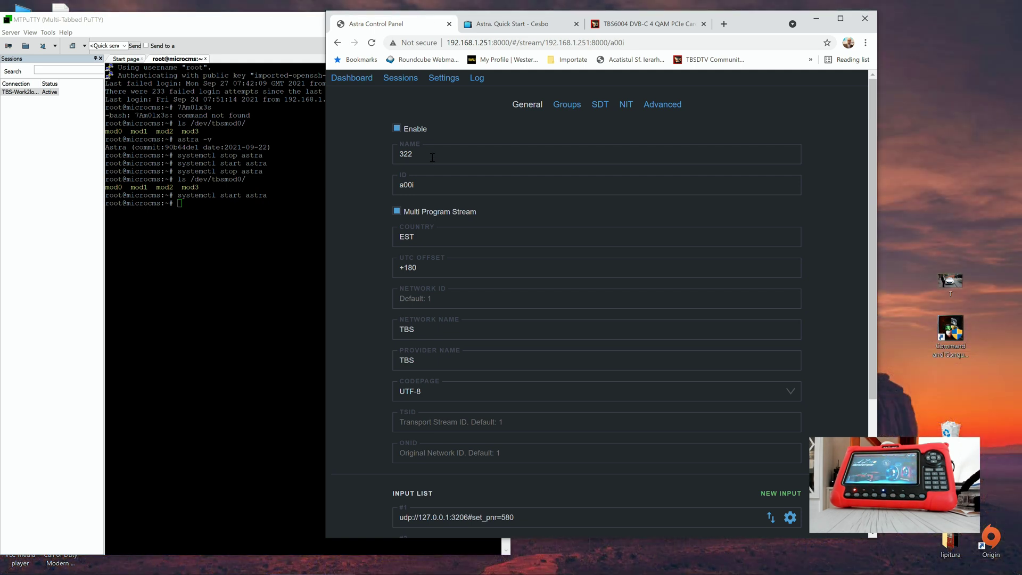
click(348, 80)
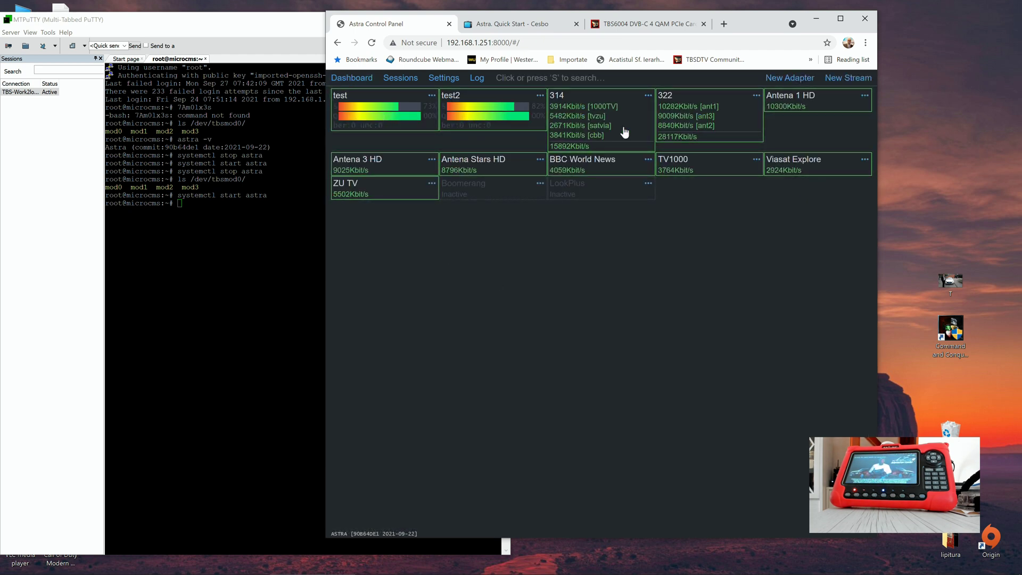
Step: Analyze stream 314 and review its report of programs and tables
click(594, 111)
scroll(573, 421, down, 4)
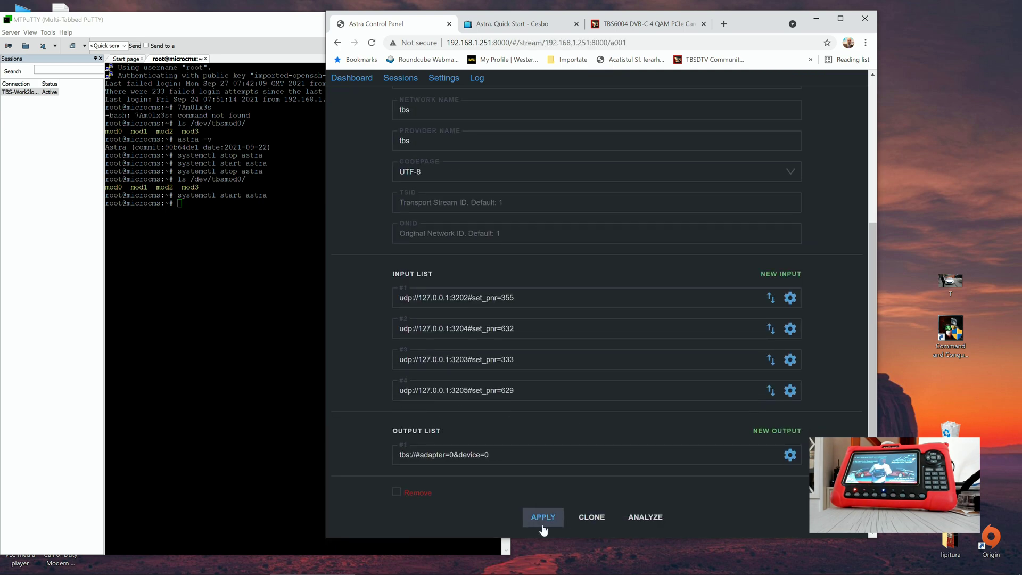
scroll(539, 333, up, 2)
scroll(538, 334, down, 2)
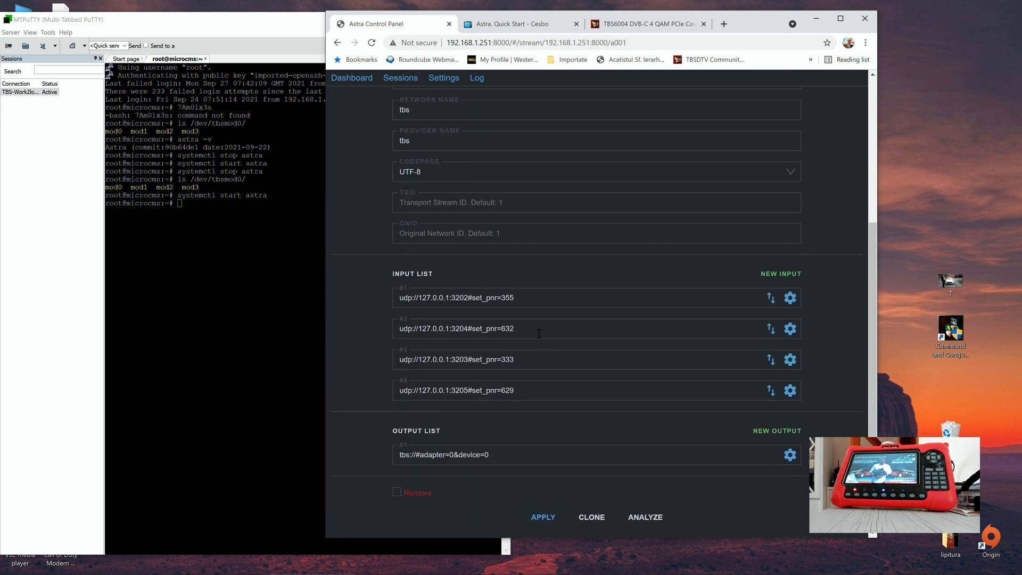
click(650, 517)
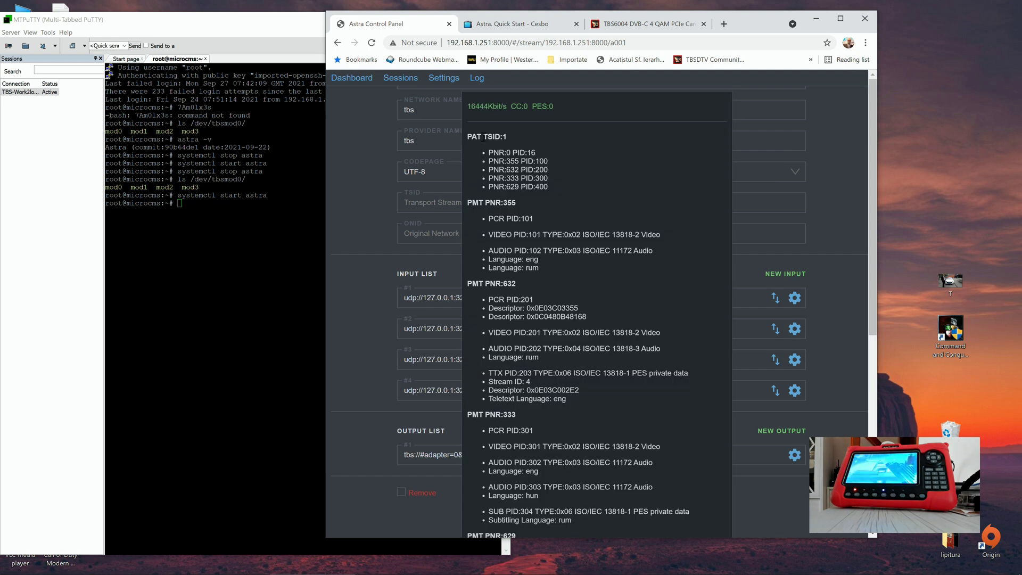
scroll(529, 257, down, 5)
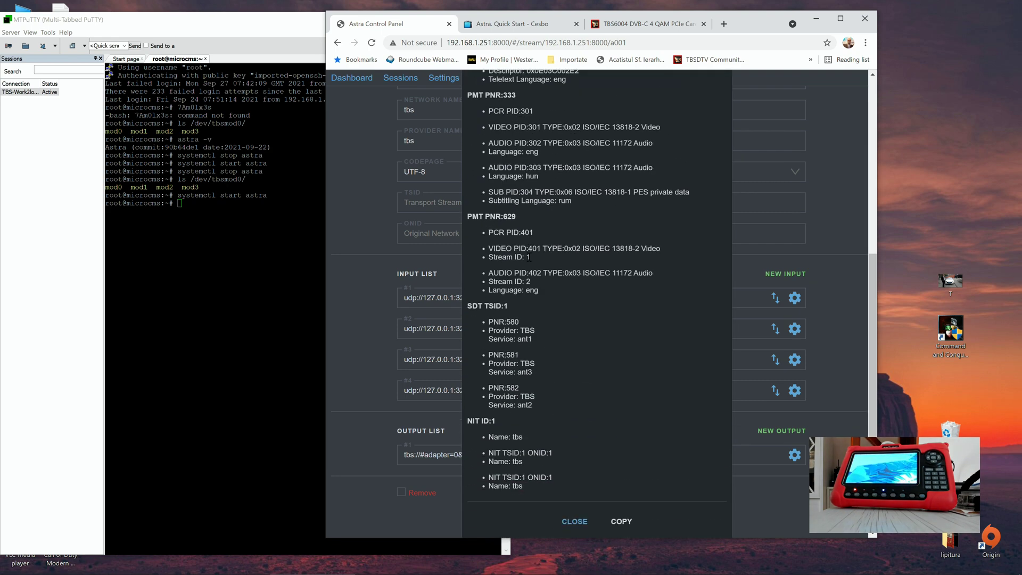
scroll(529, 257, down, 1)
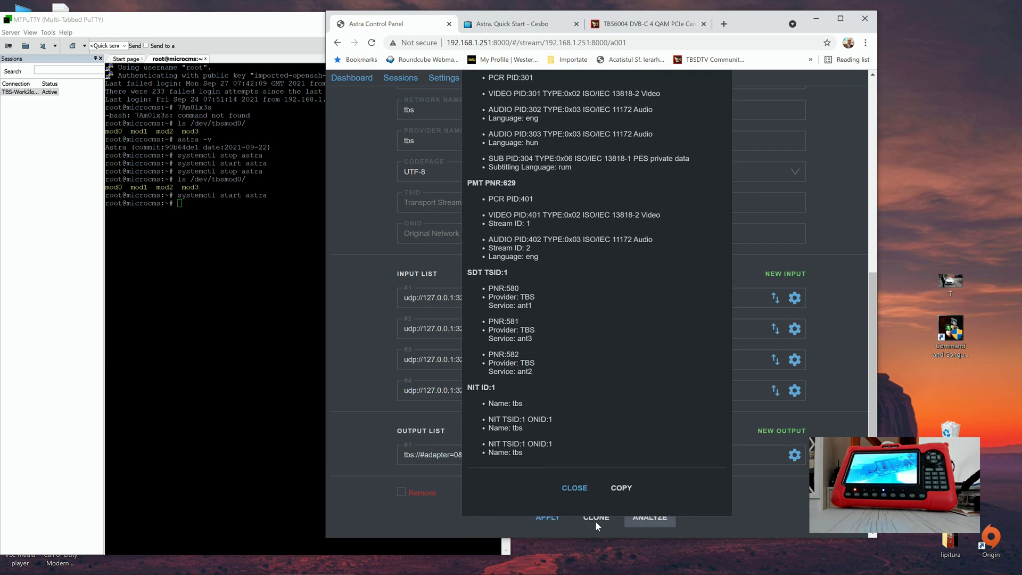
click(574, 487)
Step: Check the server event log for active inputs, then go back to the dashboard
scroll(439, 337, up, 5)
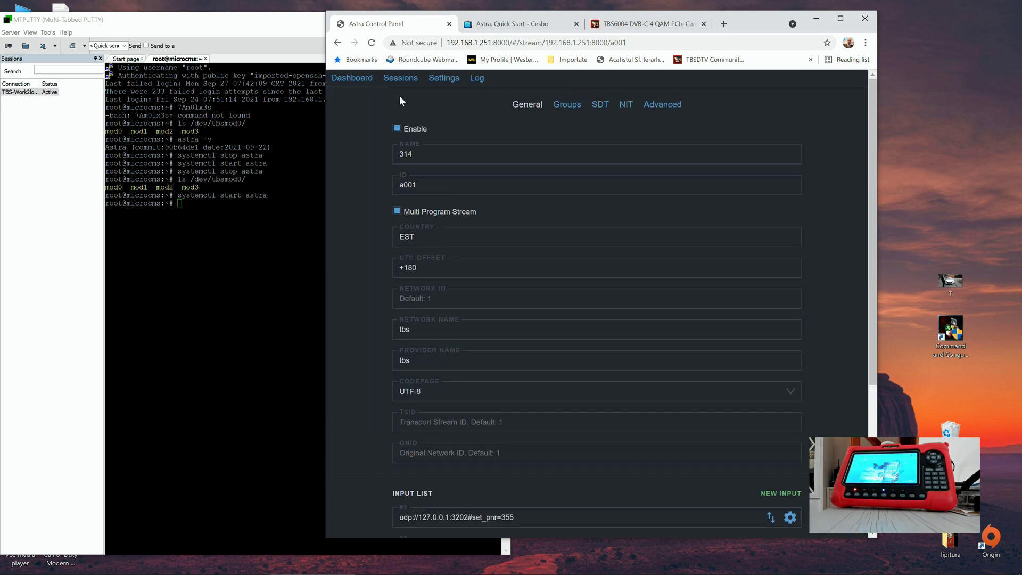
click(477, 79)
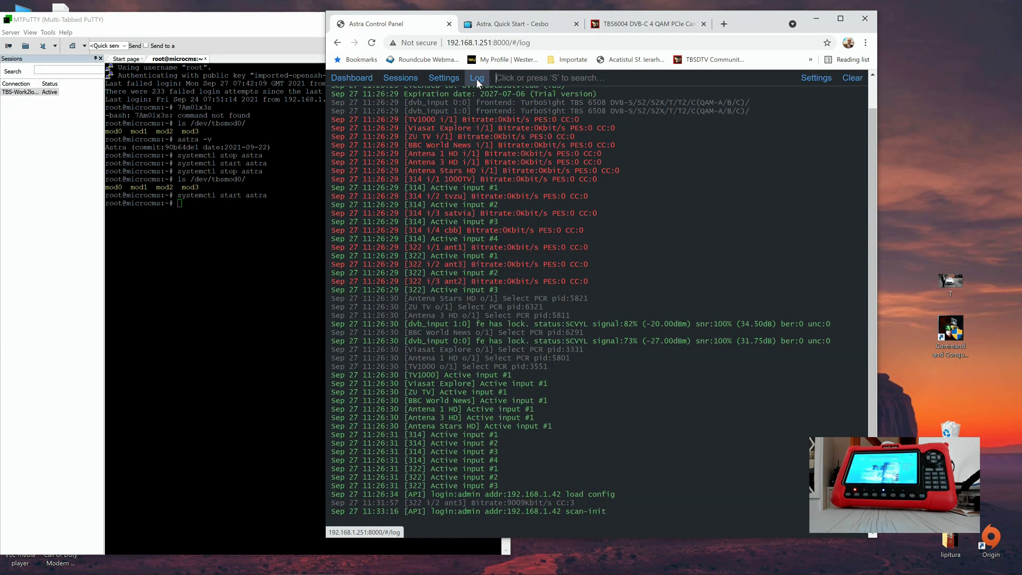
click(361, 78)
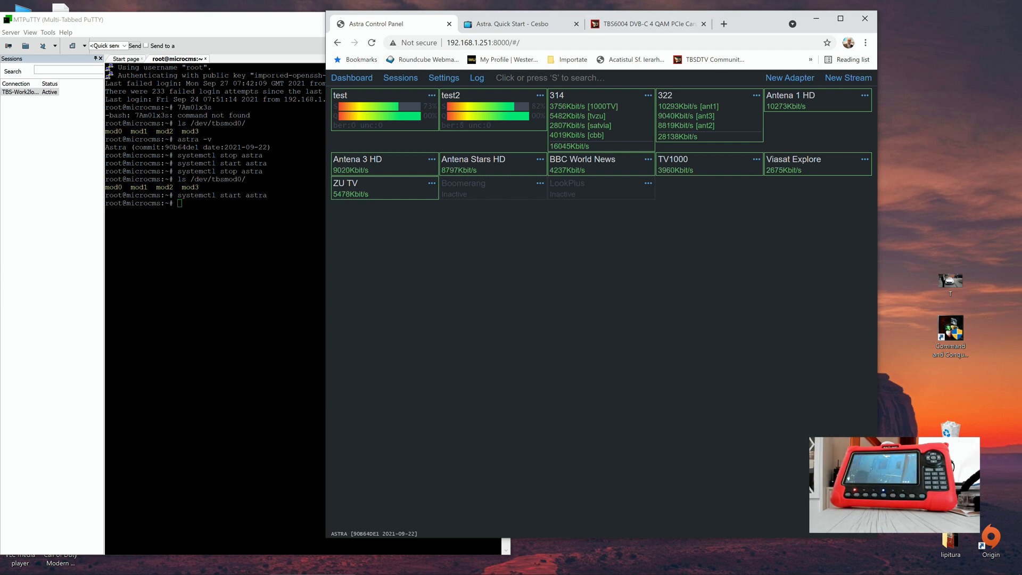
Step: Move the browser with the Astra dashboard rightward beside the MTPuTTY terminal
click(258, 23)
click(759, 21)
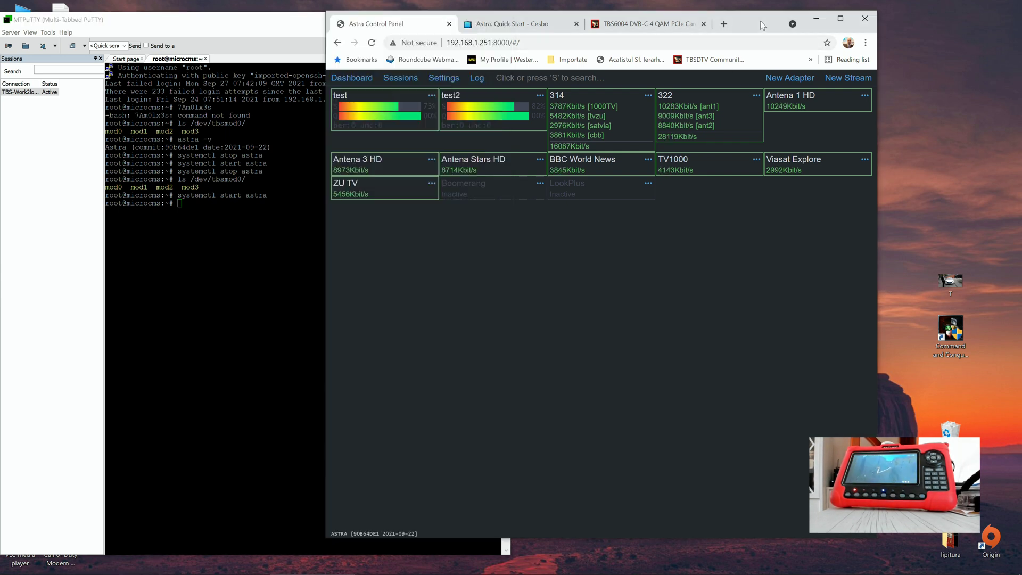
drag(759, 21, 912, 26)
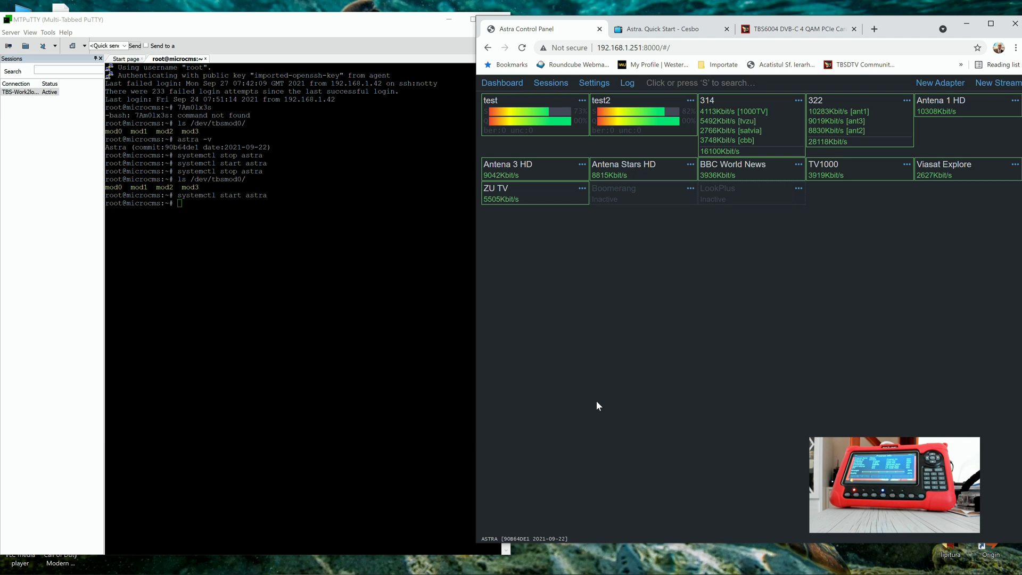
mouse_move(801, 573)
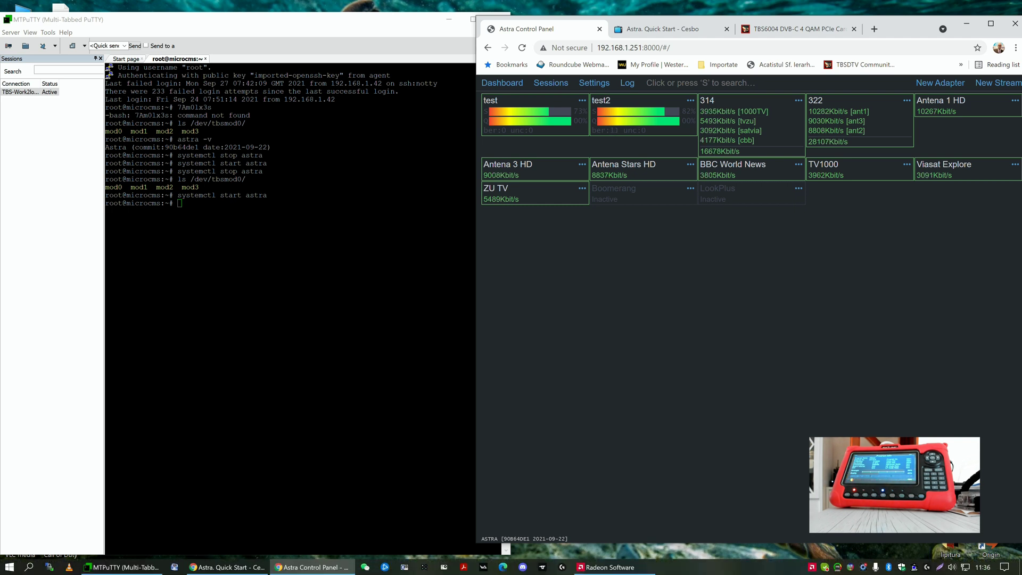